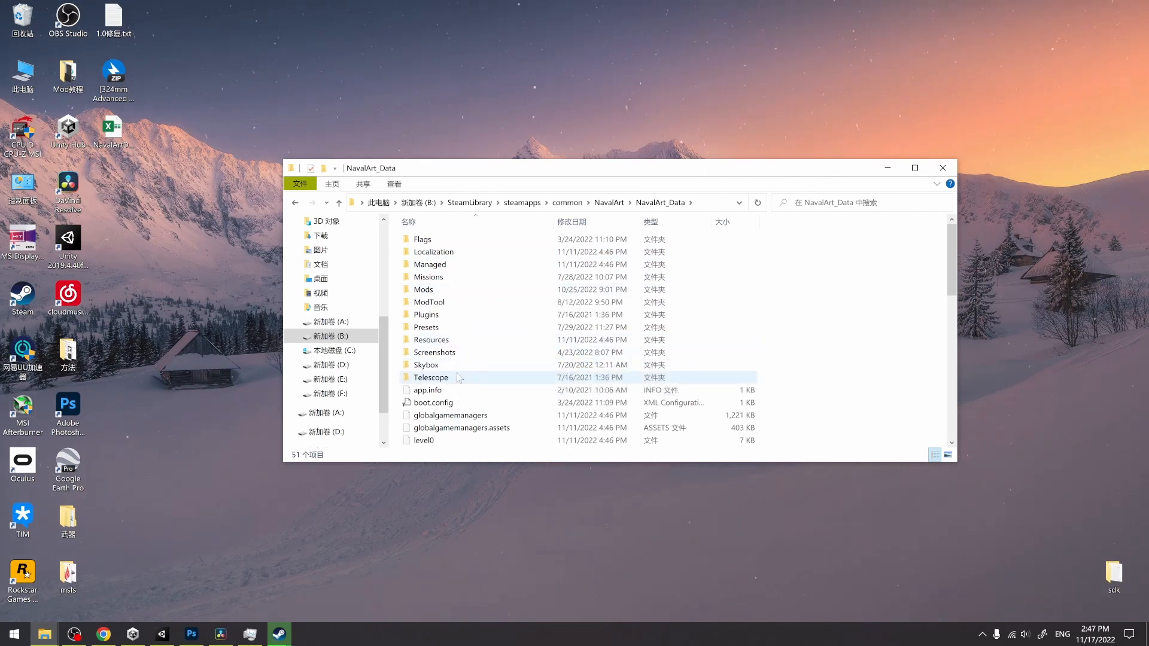
Open the Telescope folder in NavalArt_Data and inspect its Settings.cfg and telescope.png files.
double_click(482, 377)
left_click_drag(615, 333, 424, 235)
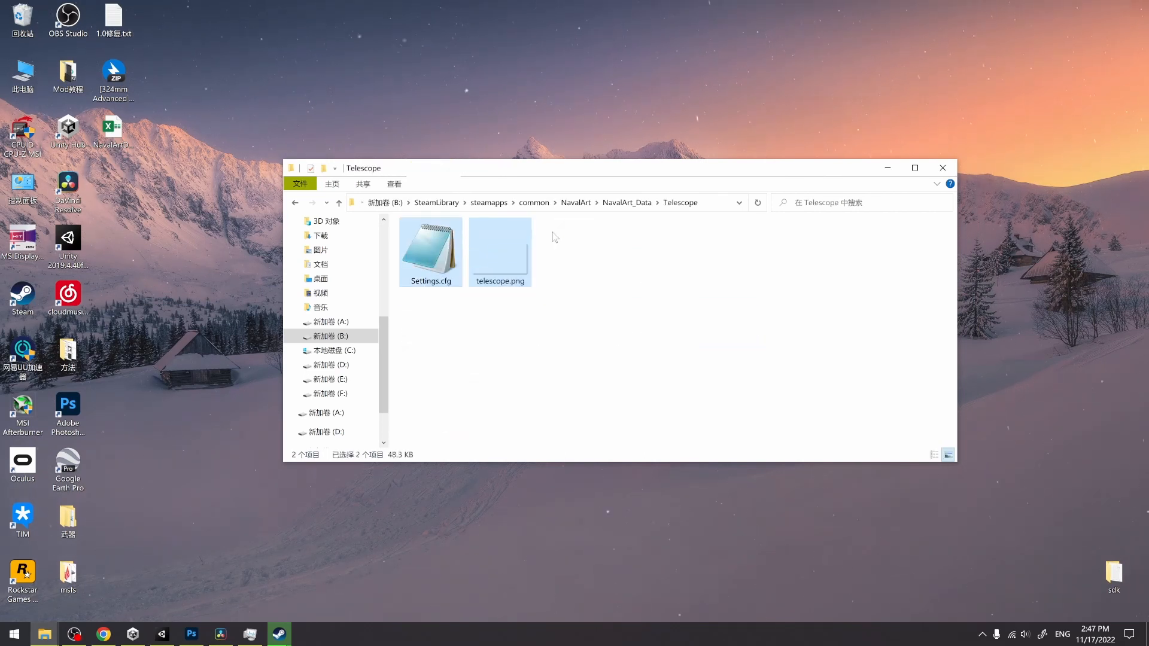
left_click_drag(656, 312, 433, 243)
left_click(604, 266)
left_click(437, 255)
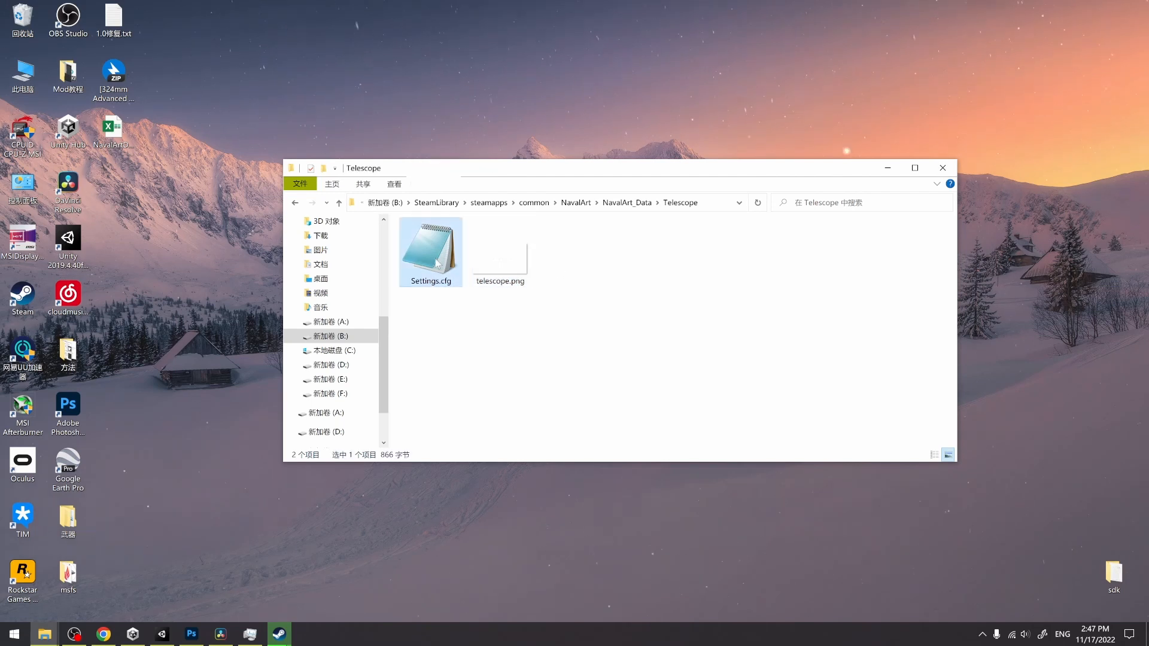
left_click(500, 257)
left_click(589, 252)
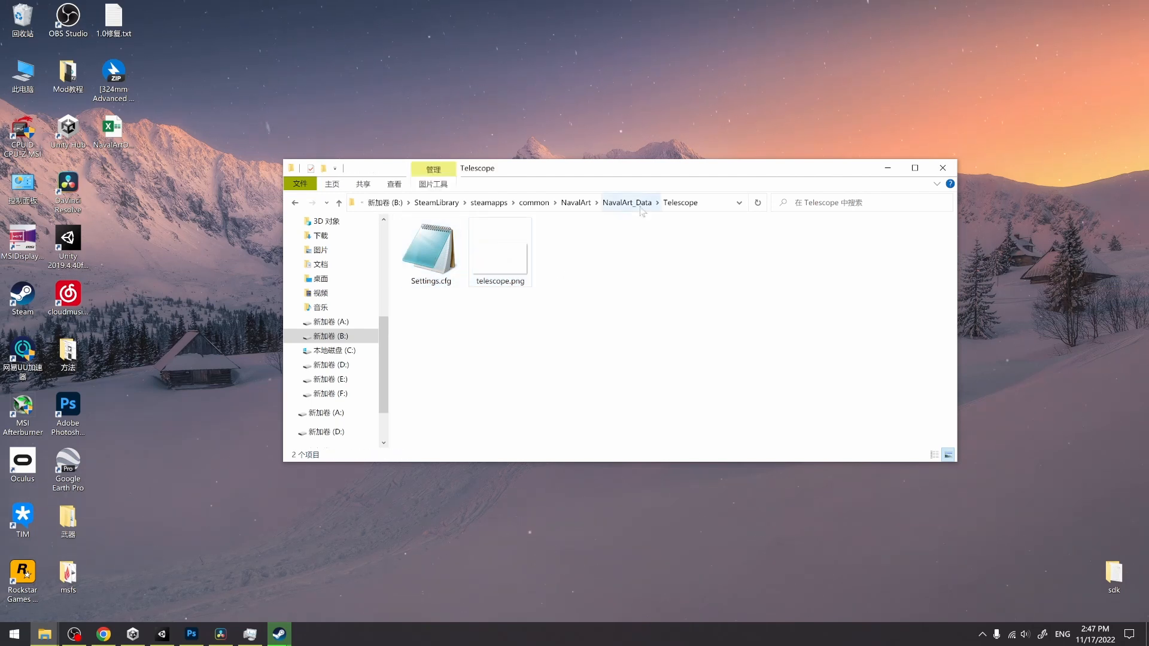
Open the Skybox folder in NavalArt_Data and look over its neg and pos X, Y and Z face images.
left_click(637, 204)
double_click(487, 371)
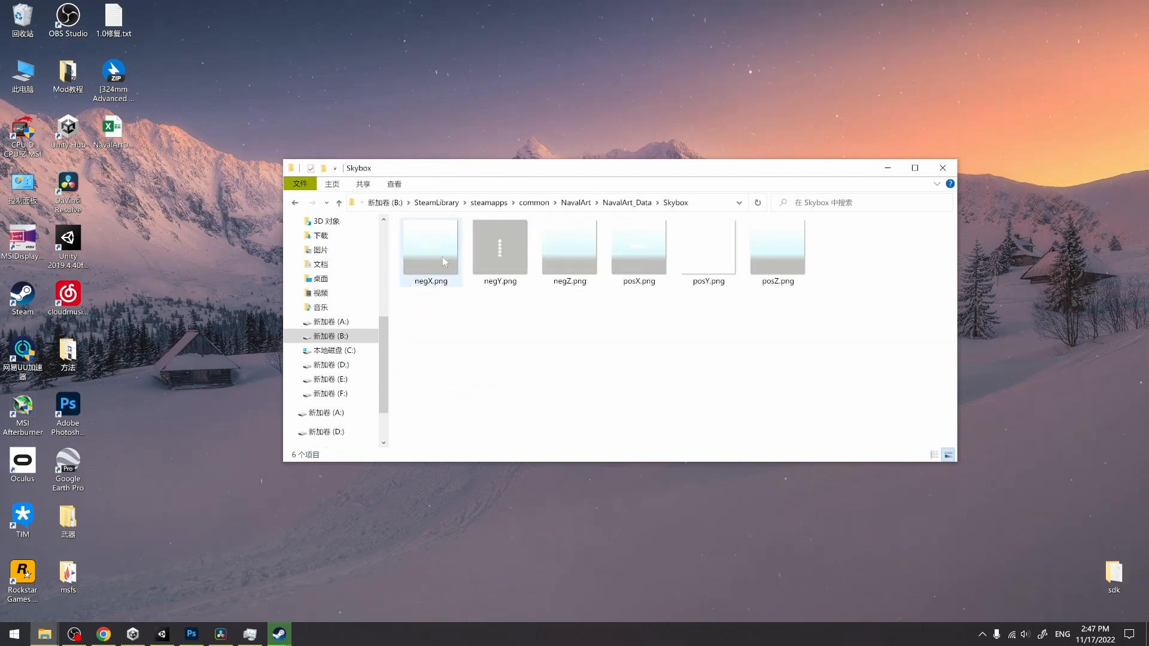
left_click_drag(640, 254, 645, 280)
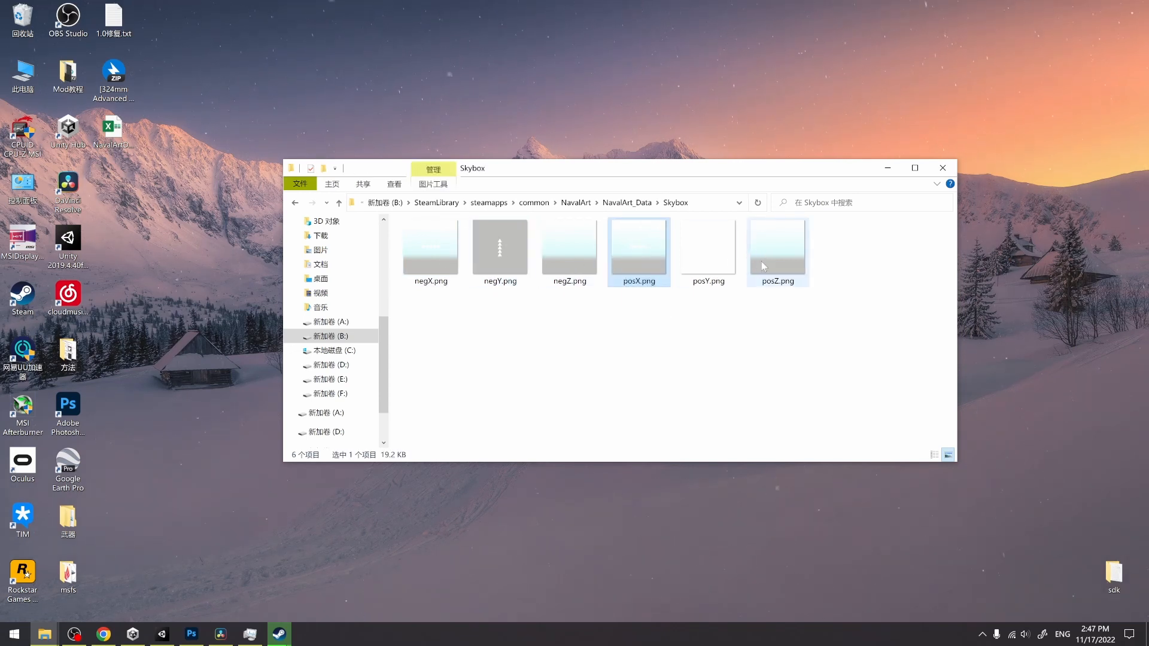
left_click(419, 264)
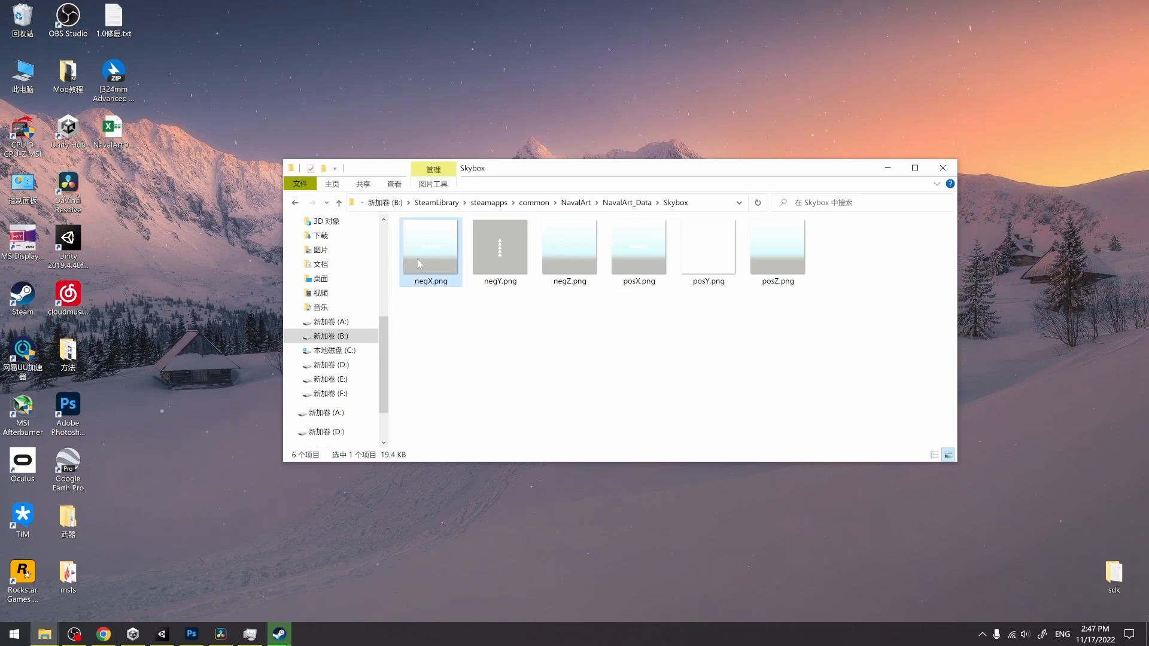
left_click(711, 246)
left_click_drag(740, 326, 681, 235)
left_click(672, 289)
left_click(501, 257)
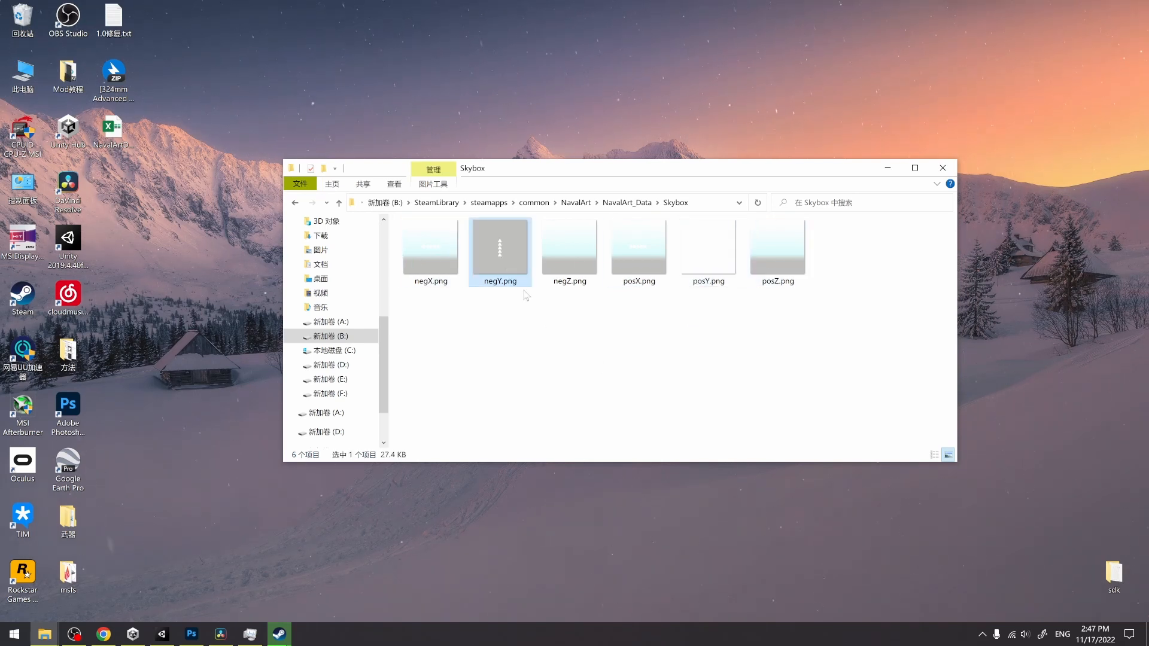
left_click(779, 257)
left_click(572, 256)
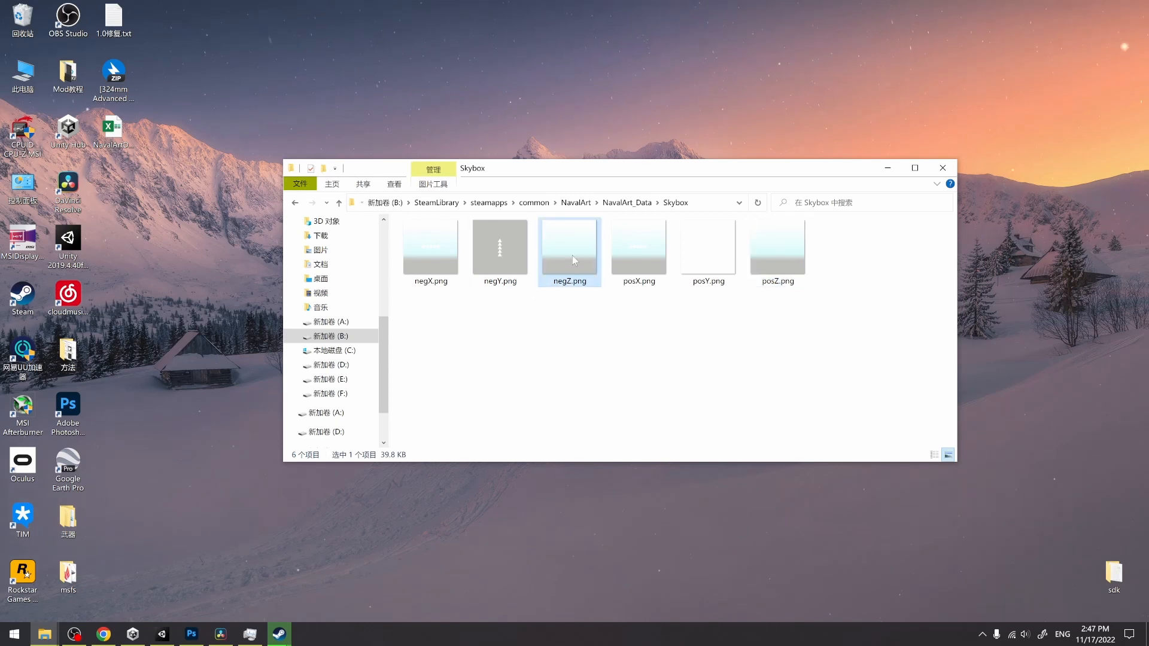
mouse_move(602, 369)
left_mouse_down()
mouse_move(668, 431)
mouse_move(596, 359)
left_mouse_up()
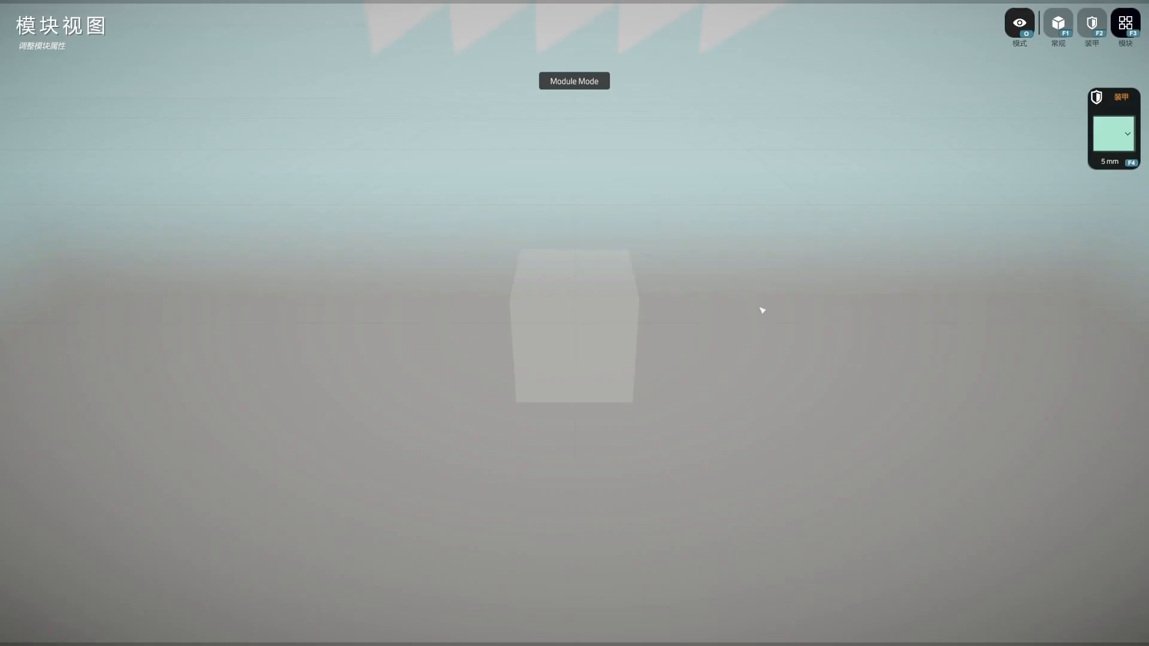
Switch the NavalArt ship editor to normal mode and examine the default skybox around the block from every side.
key("F1")
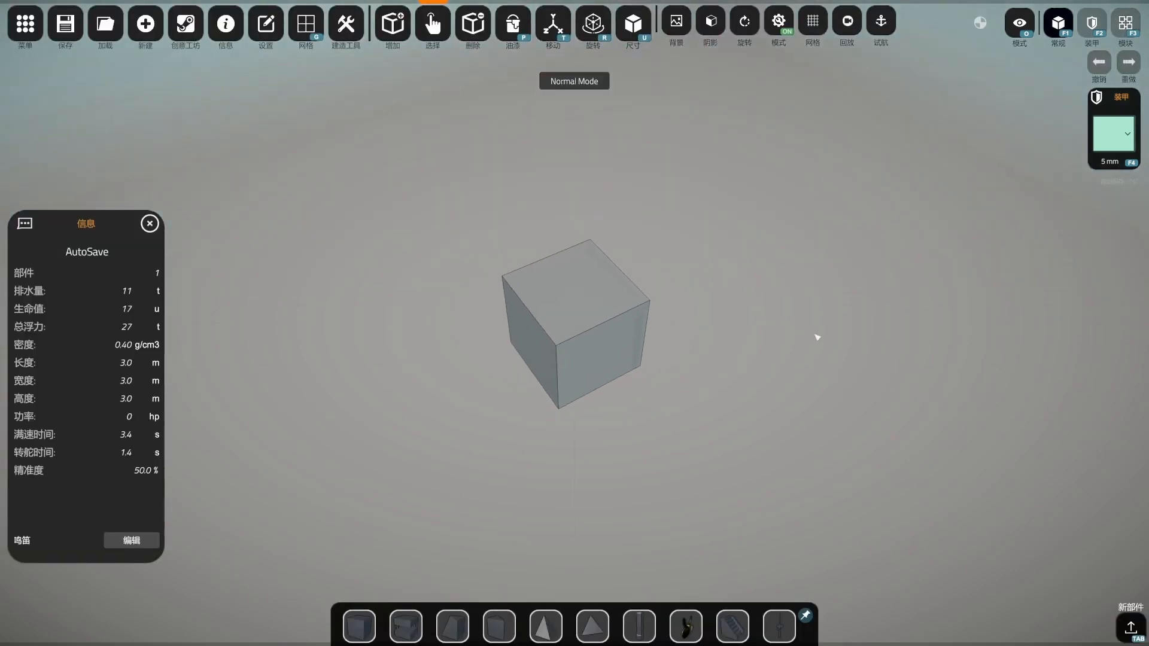
scroll(757, 334, "down", 3)
right_click_drag(652, 400, 443, 168)
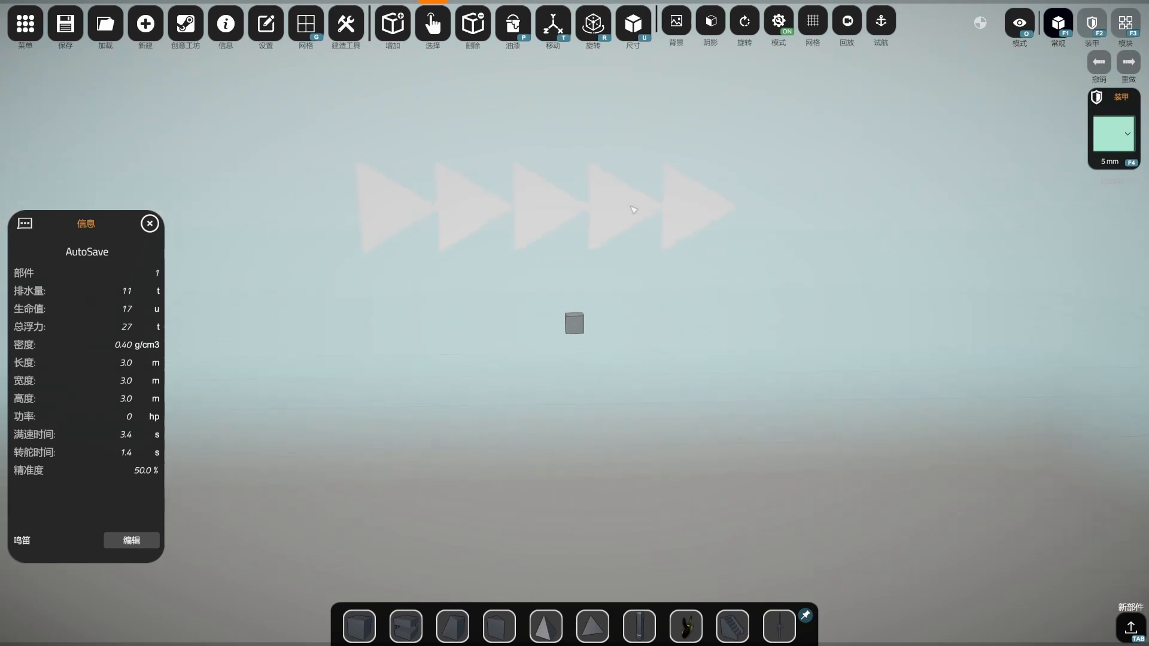
right_click_drag(633, 209, 831, 314)
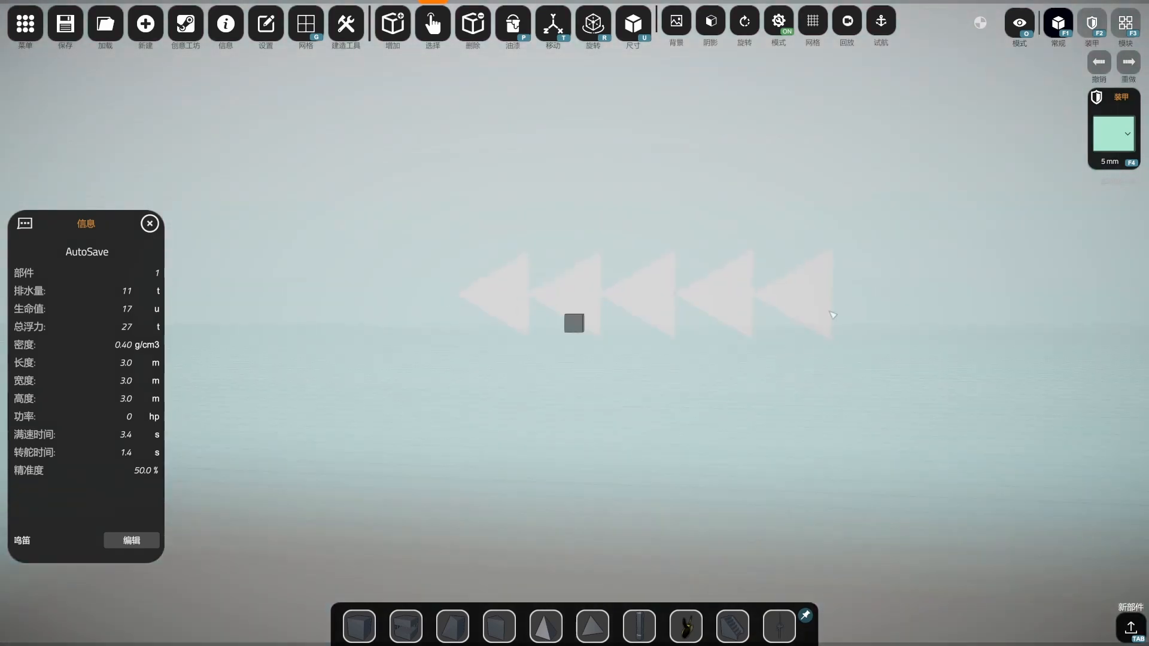
right_click_drag(548, 317, 479, 168)
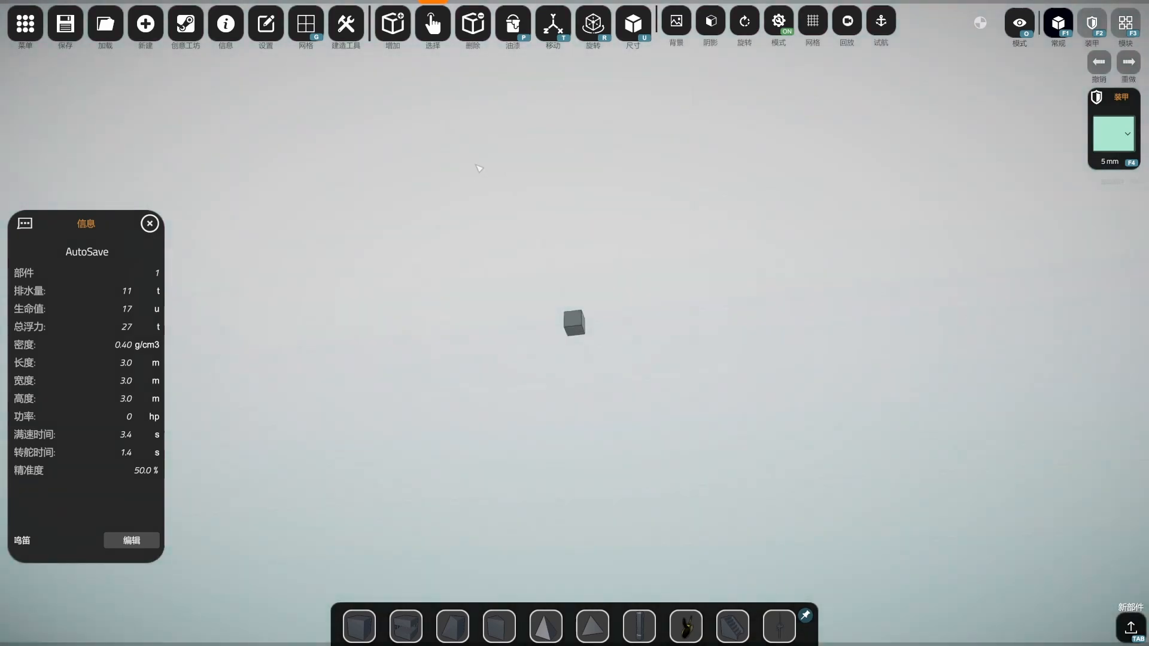
mouse_move(572, 316)
right_mouse_down()
mouse_move(605, 426)
mouse_move(545, 398)
right_mouse_up()
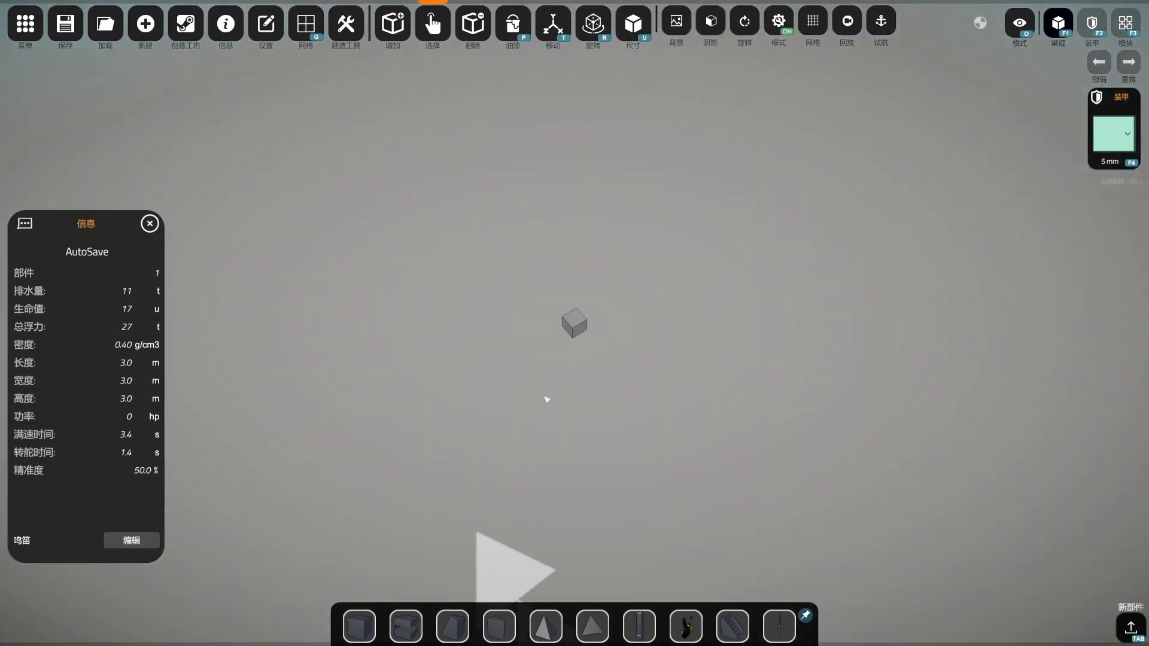
Start a sea trial with the block ship and look around through the default telescope.
left_click(880, 21)
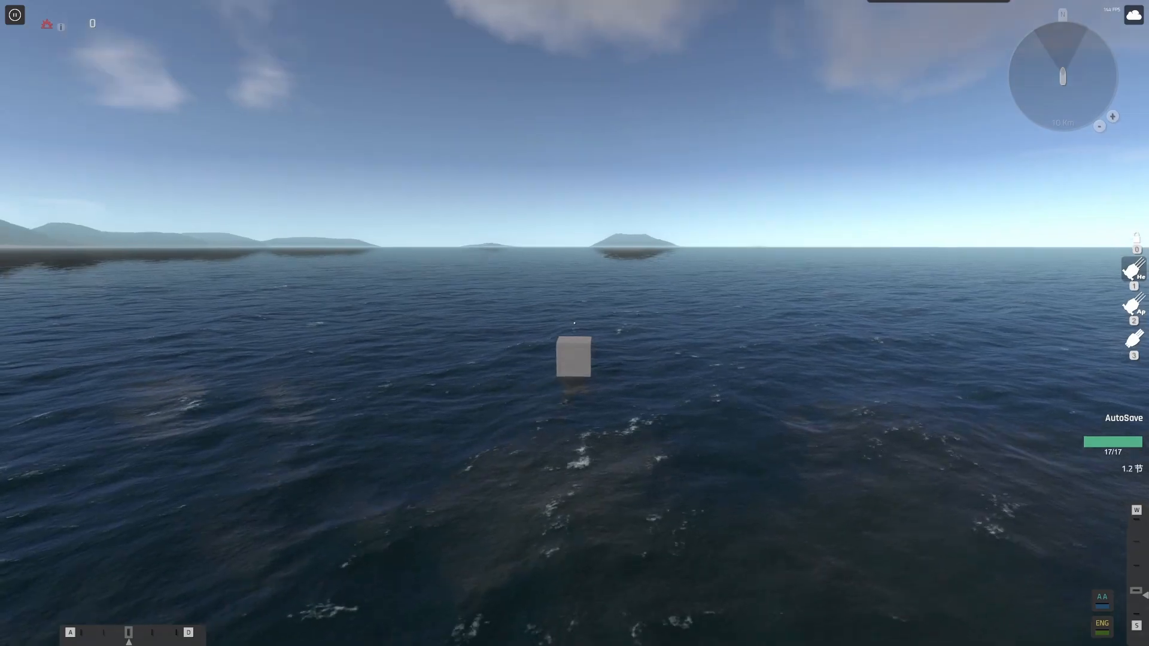
key("shift")
scroll(575, 323, "down", 2)
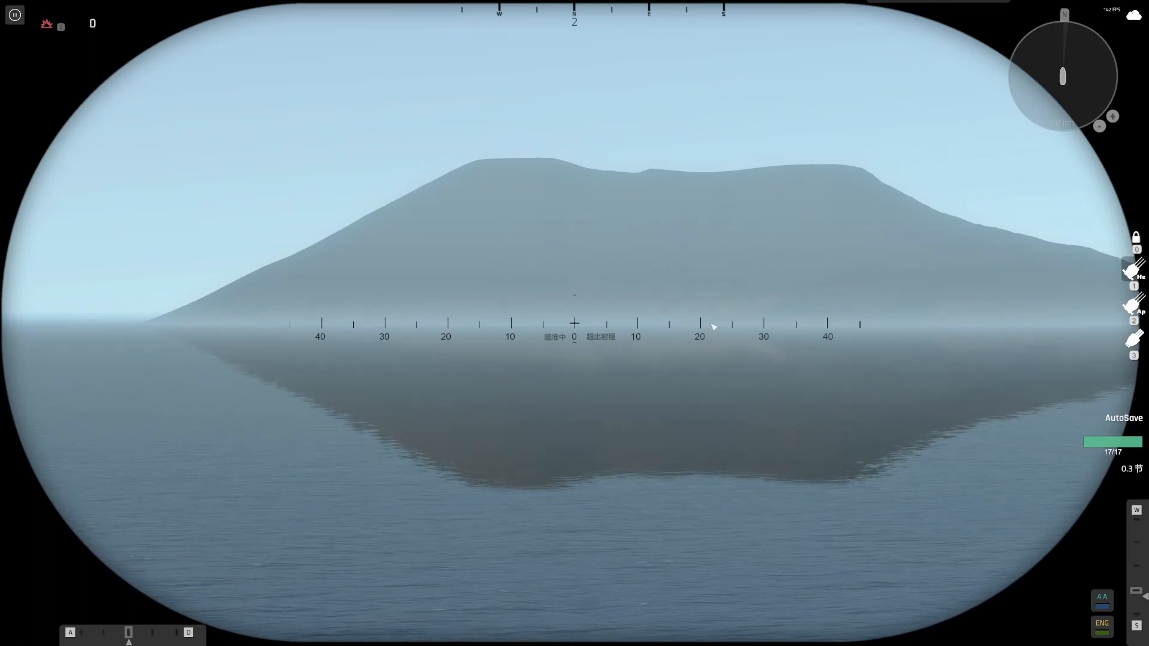
right_click_drag(711, 325, 699, 434)
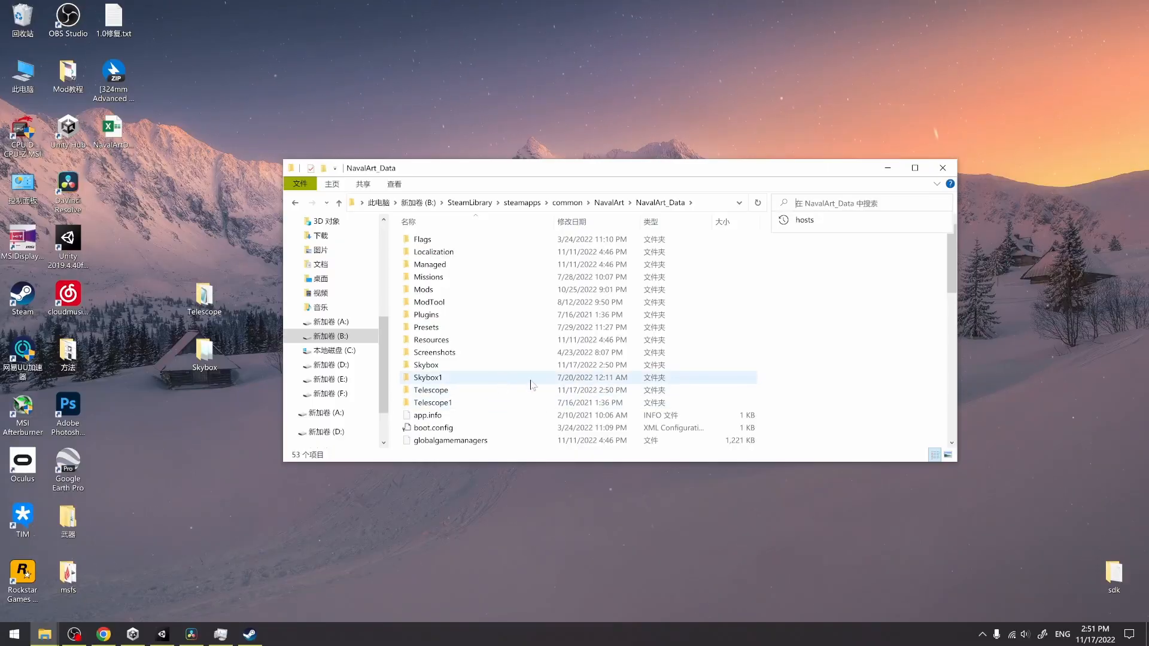
Compare the original images in the Skybox1 folder with the Skybox folder and preview its modified posX.png.
double_click(467, 378)
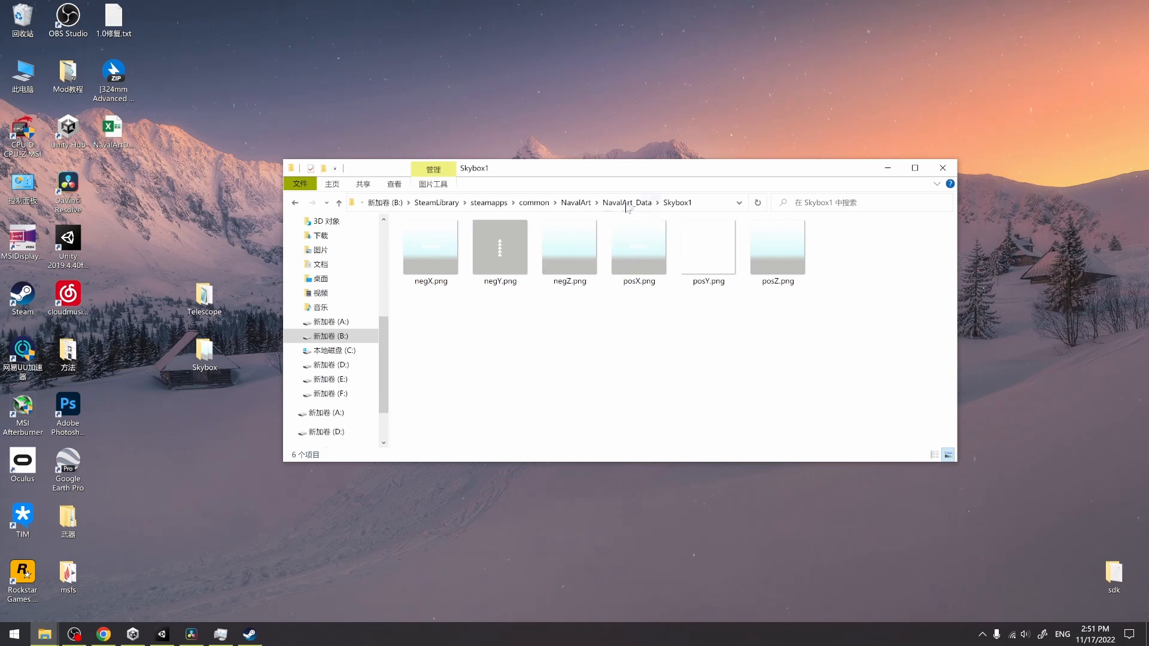
key("alt+Left")
double_click(457, 366)
double_click(638, 263)
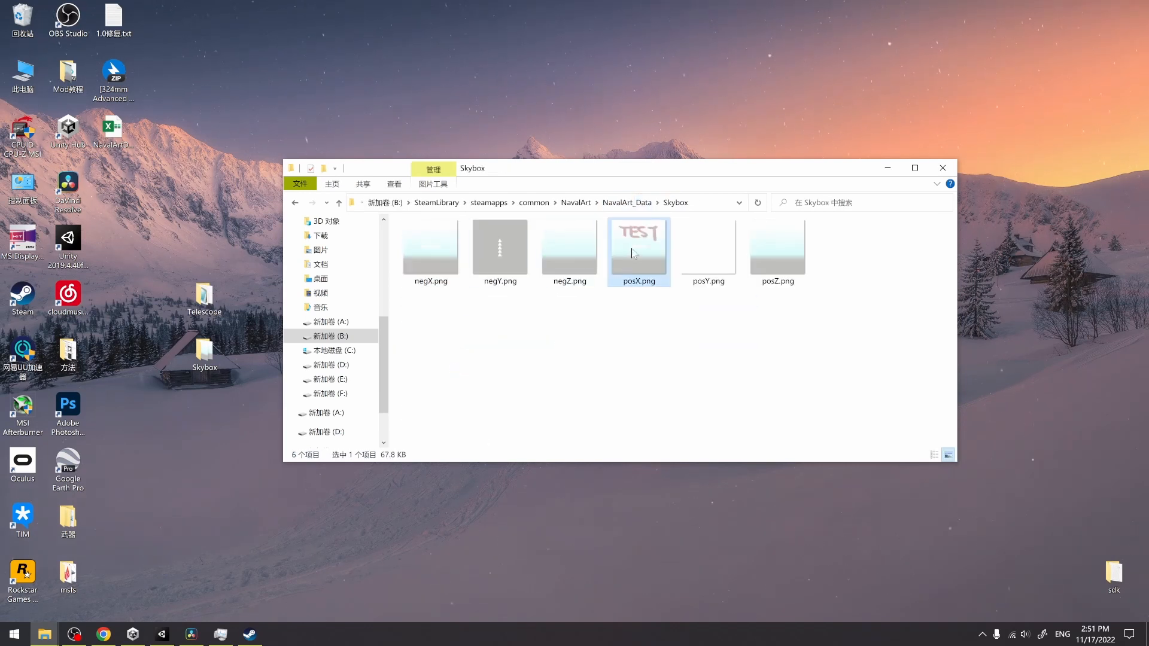
key("Escape")
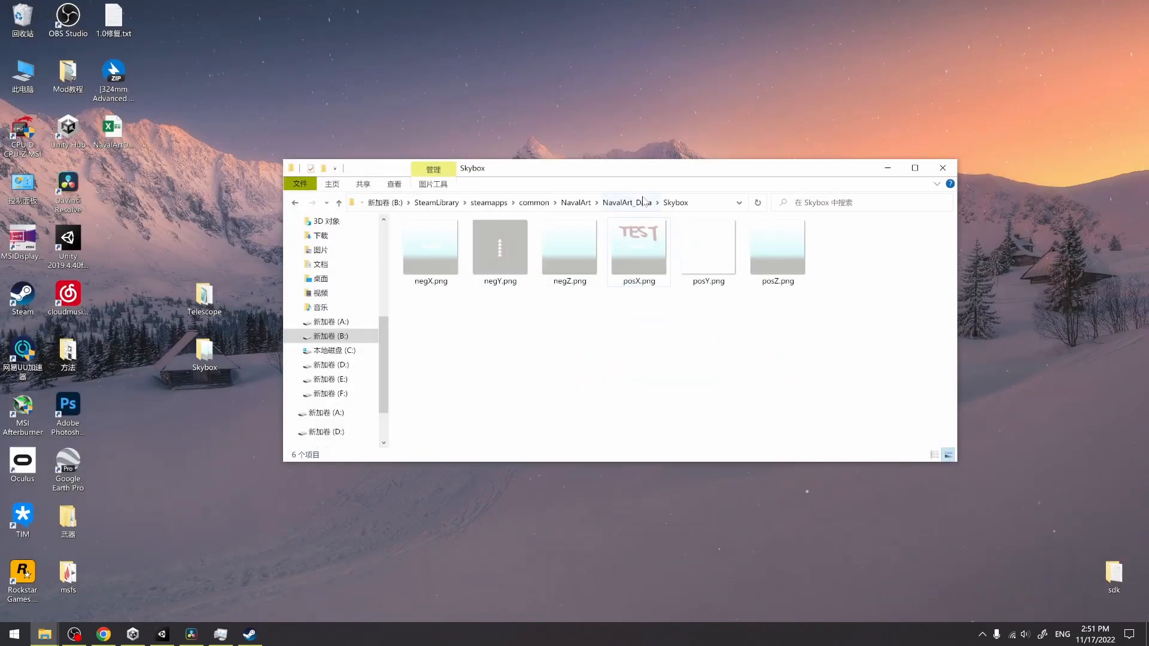
Preview the original telescope.png in the Telescope1 folder and the modified one in the Telescope folder.
left_click(628, 203)
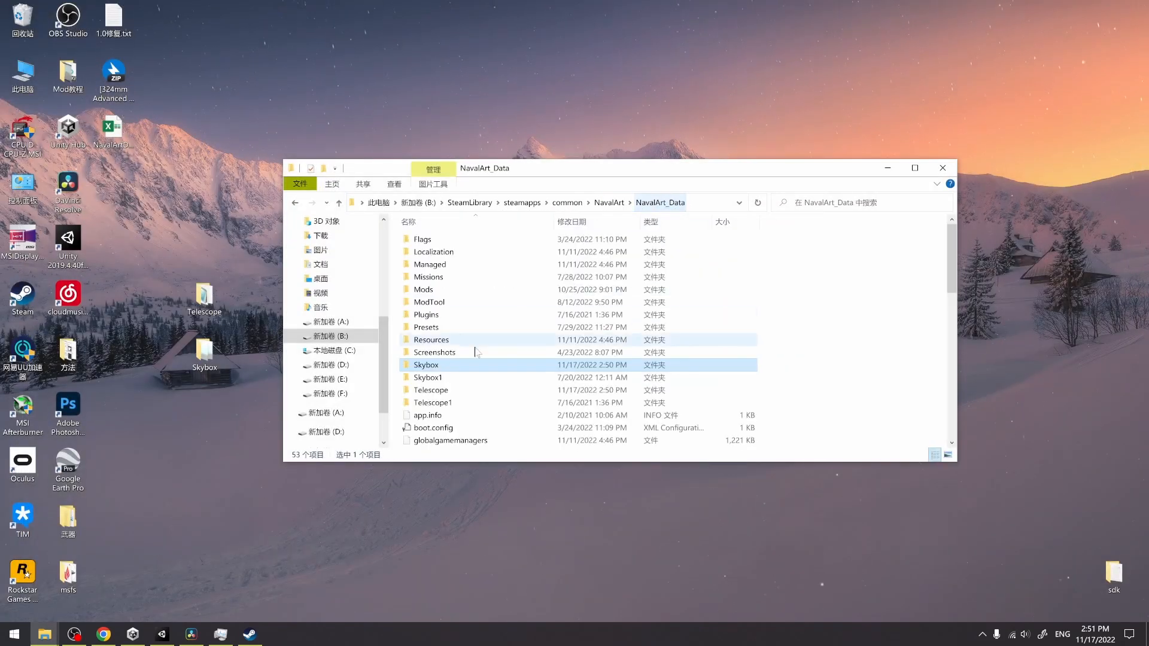
double_click(463, 395)
double_click(502, 251)
left_click(1134, 10)
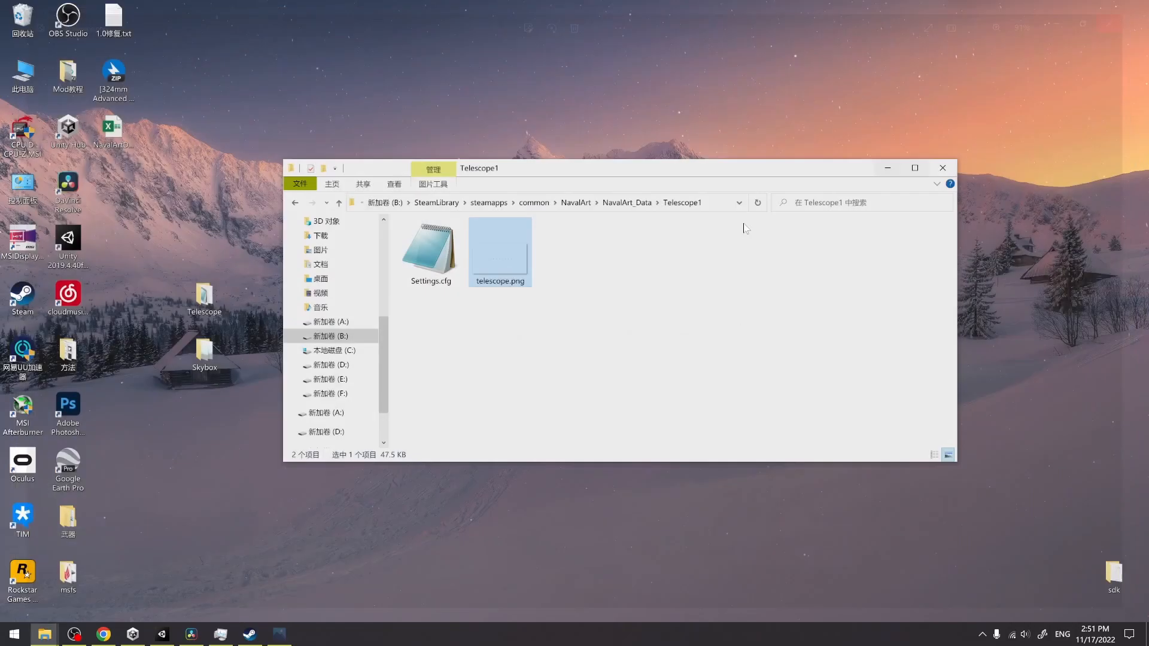
left_click(627, 202)
double_click(464, 396)
double_click(496, 257)
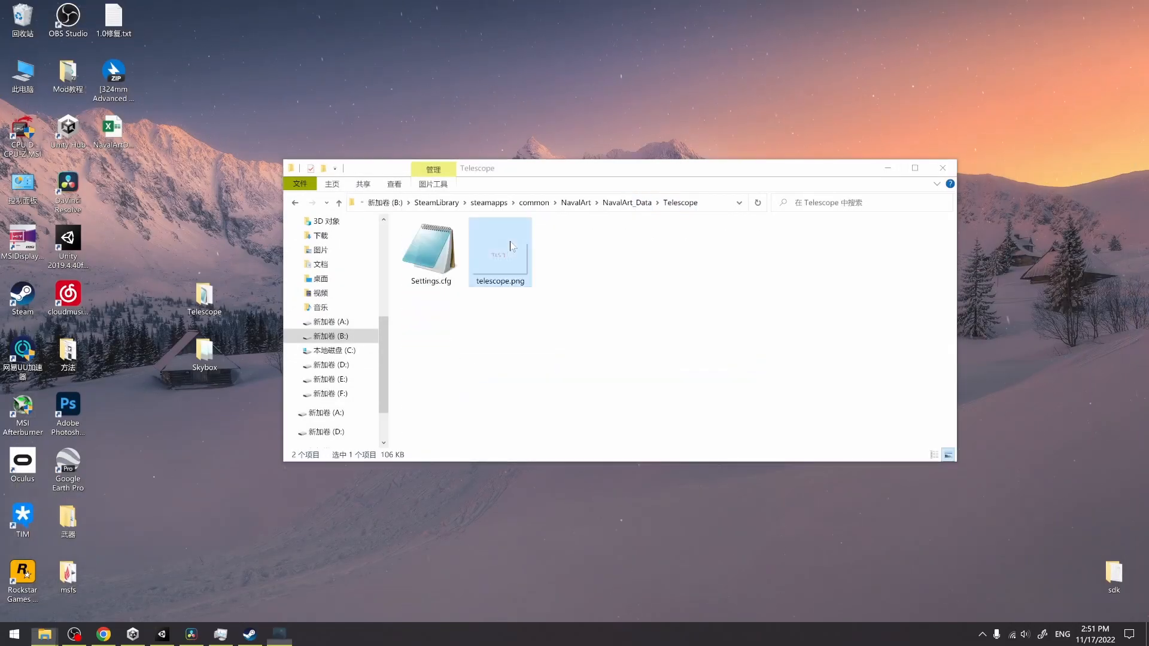
left_click(1134, 10)
left_click_drag(615, 362, 699, 398)
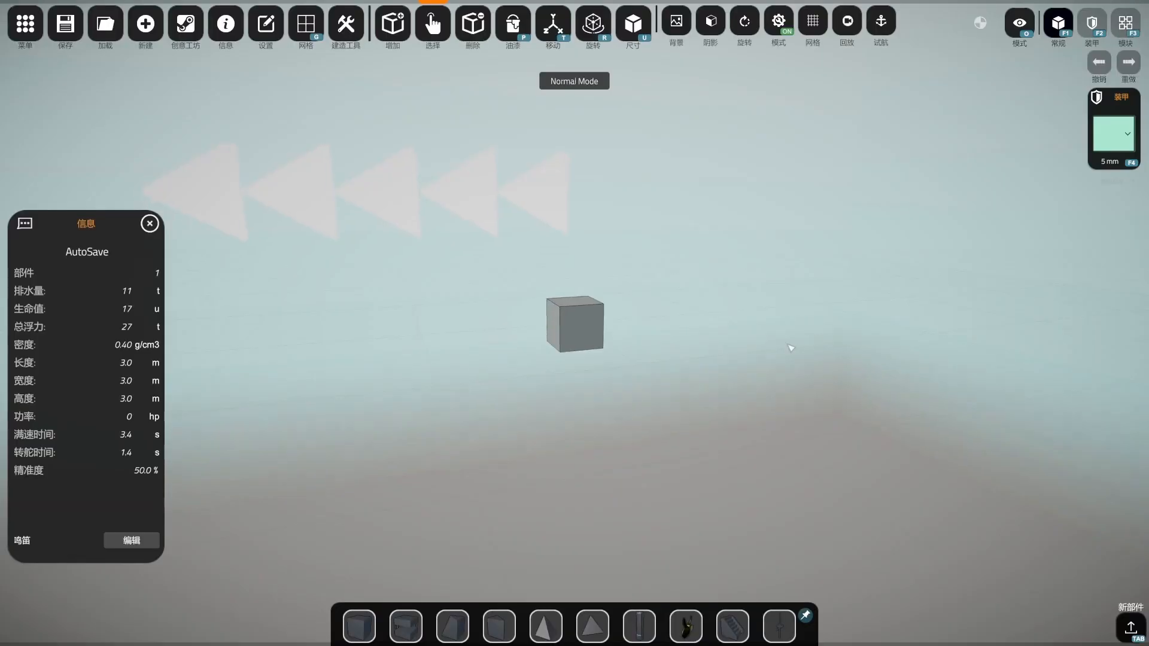
Examine the modified skybox in the NavalArt ship editor and the modified telescope overlay in a sea trial.
right_click_drag(791, 348, 320, 310)
right_click_drag(748, 335, 509, 180)
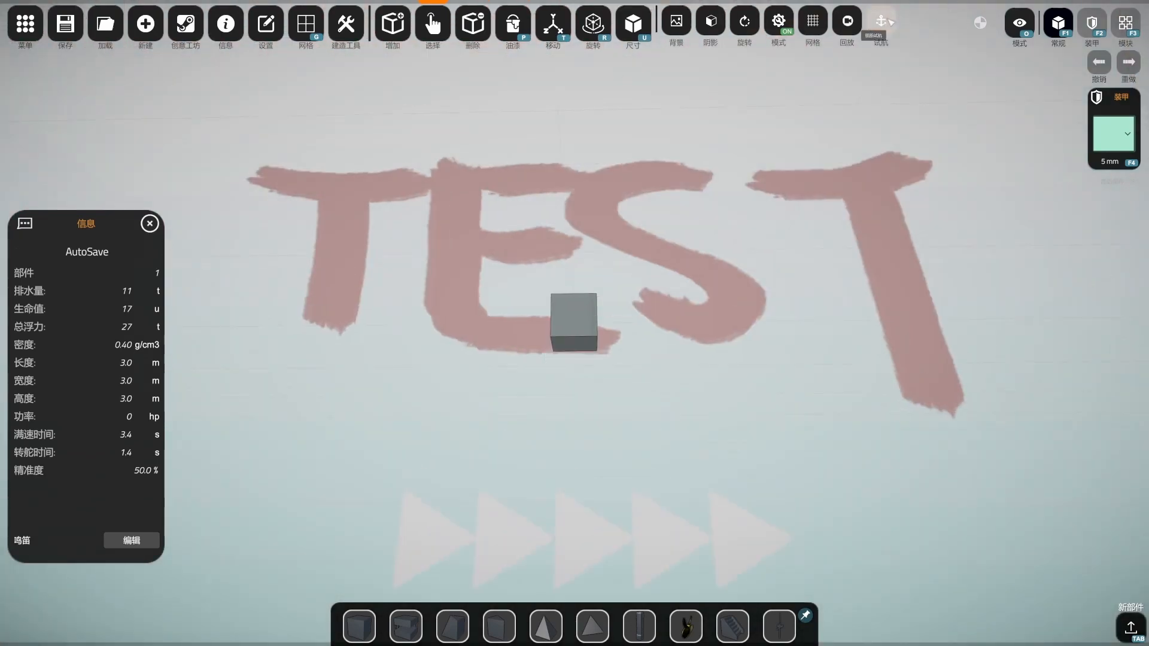
left_click(880, 23)
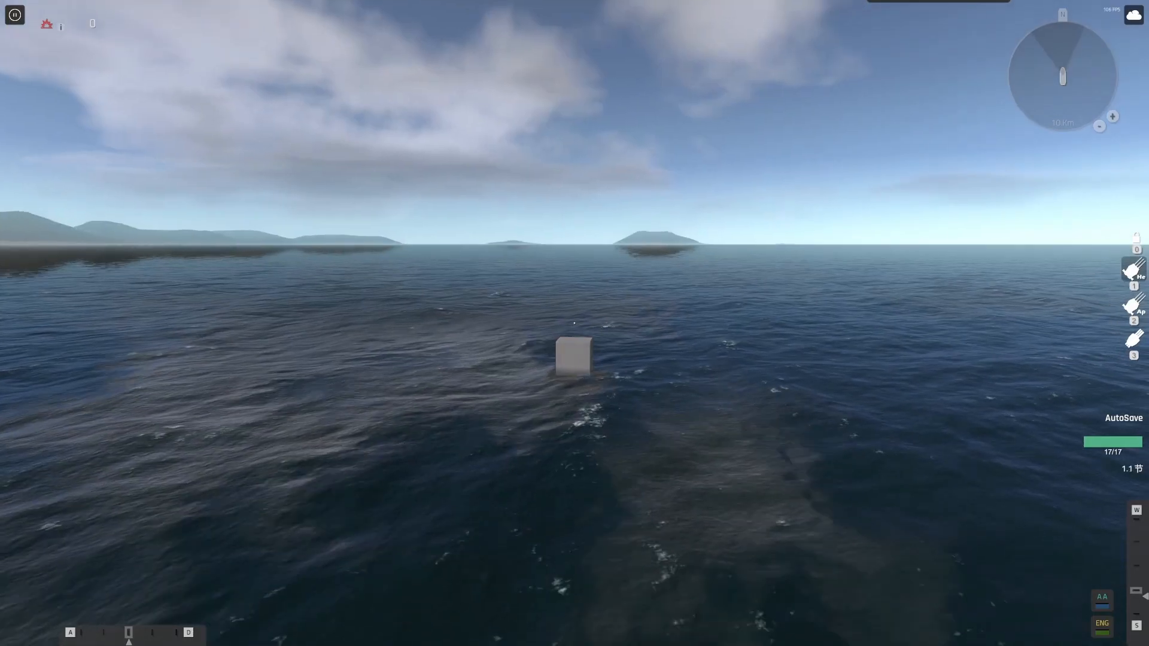
key("shift")
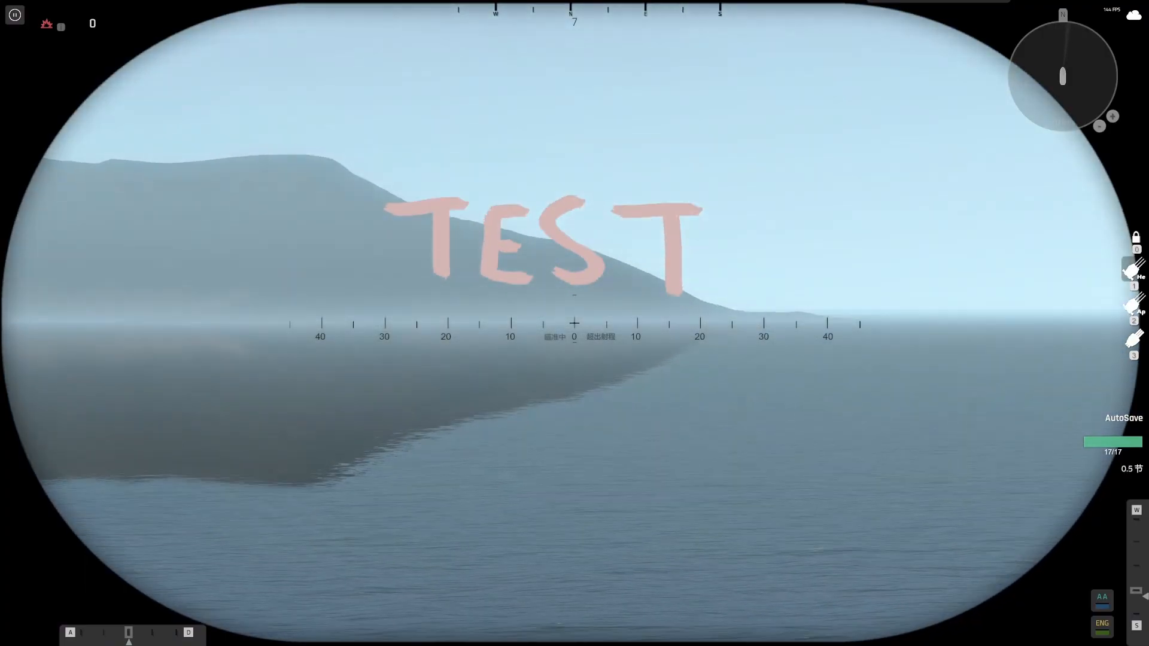
Open Settings.cfg from the Telescope folder in Notepad and review the showEdge and reloadImgPos entries.
key("alt+Tab")
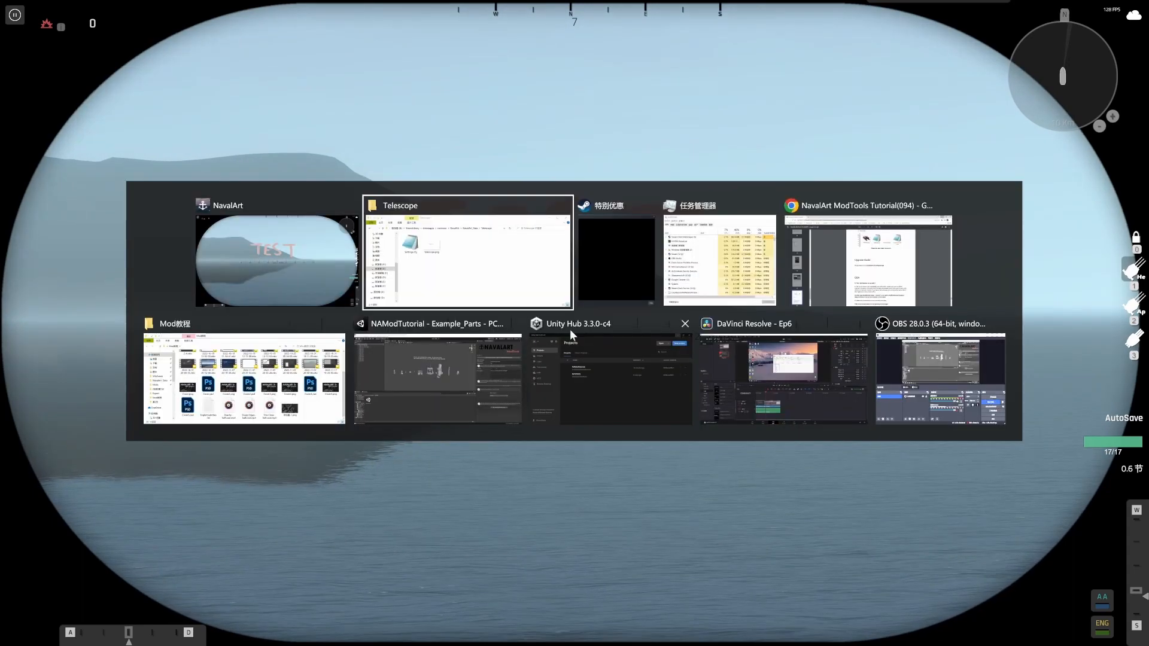
double_click(432, 254)
left_click_drag(418, 124, 774, 169)
left_click_drag(432, 204, 512, 205)
left_click(512, 205)
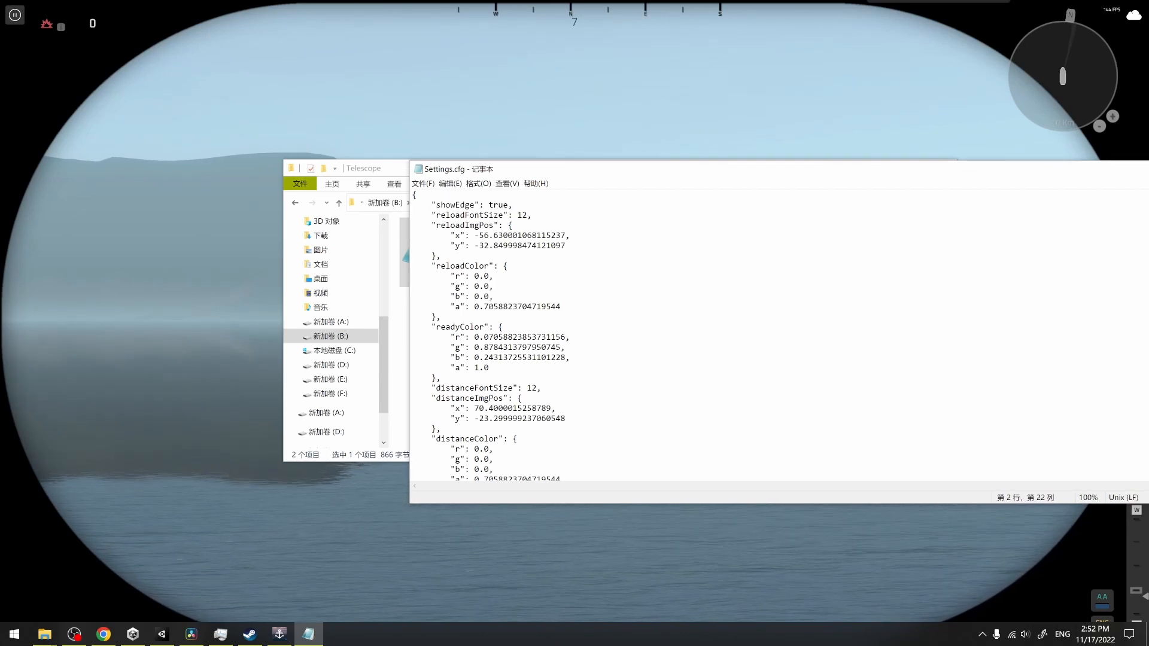
left_click_drag(432, 225, 441, 255)
left_click(440, 255)
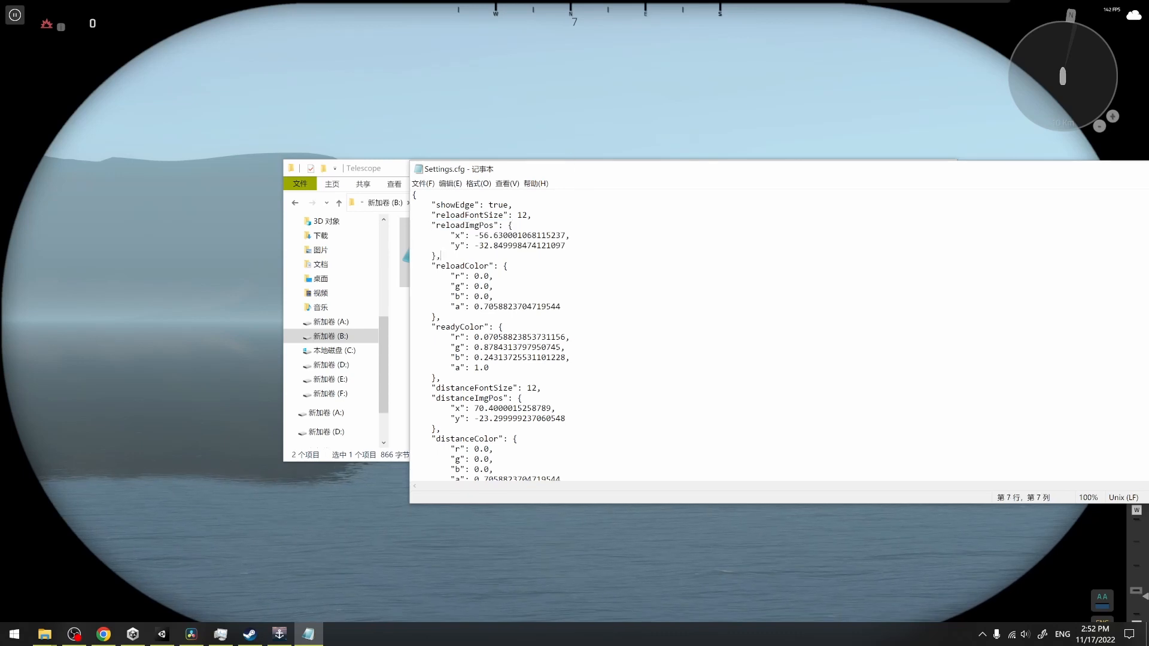
Check the in-game telescope view, and review the bearingImgPos and bearingColor entries in Settings.cfg.
key("alt+Tab")
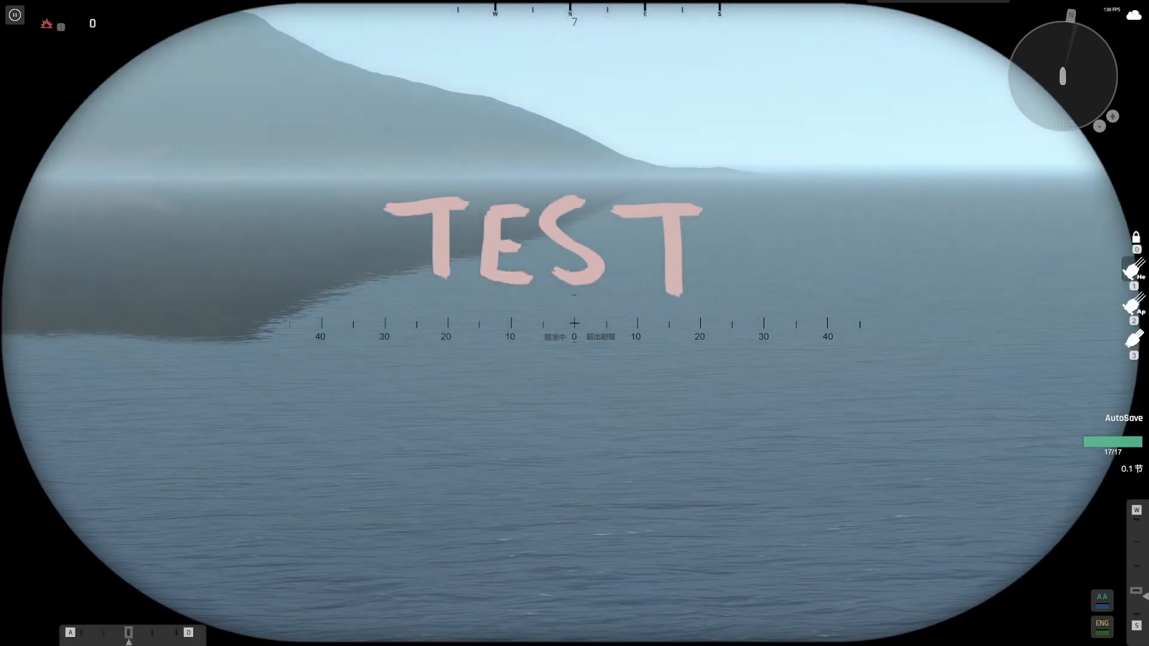
key("alt+Tab")
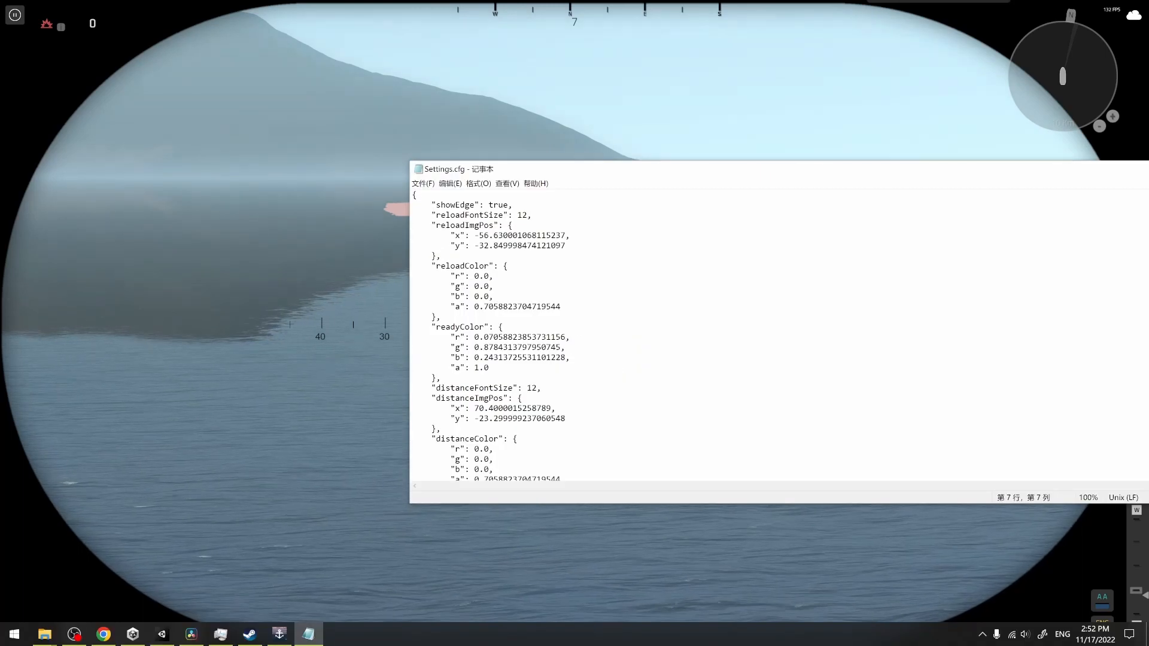
scroll(598, 335, "down", 5)
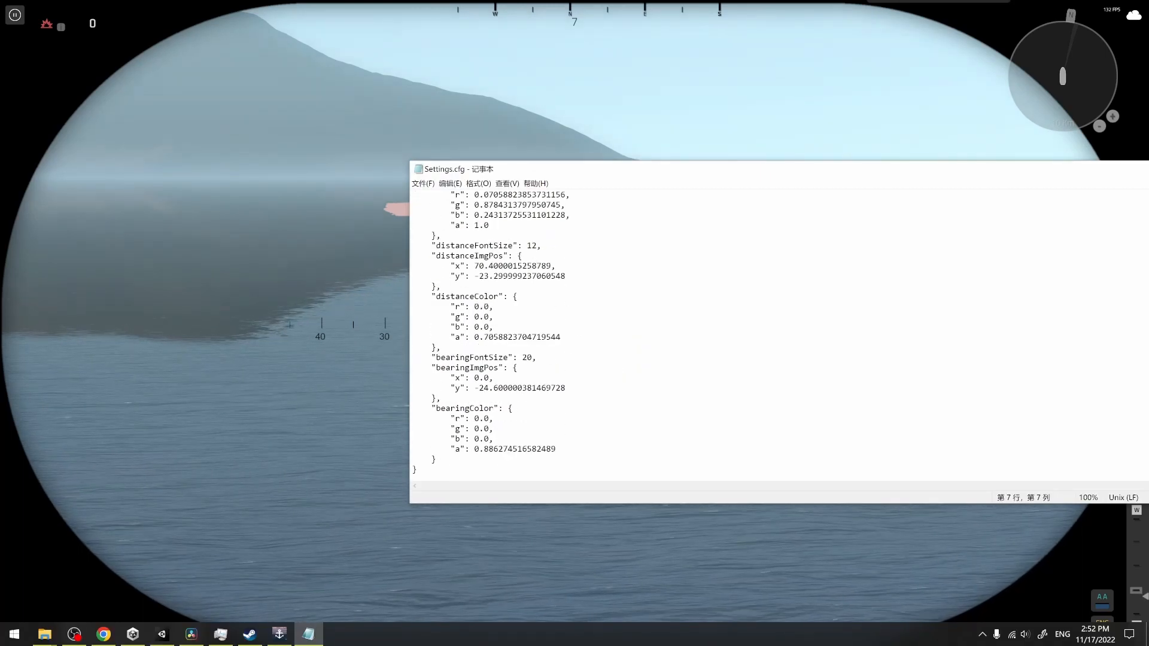
left_click_drag(431, 367, 517, 367)
left_click(513, 408)
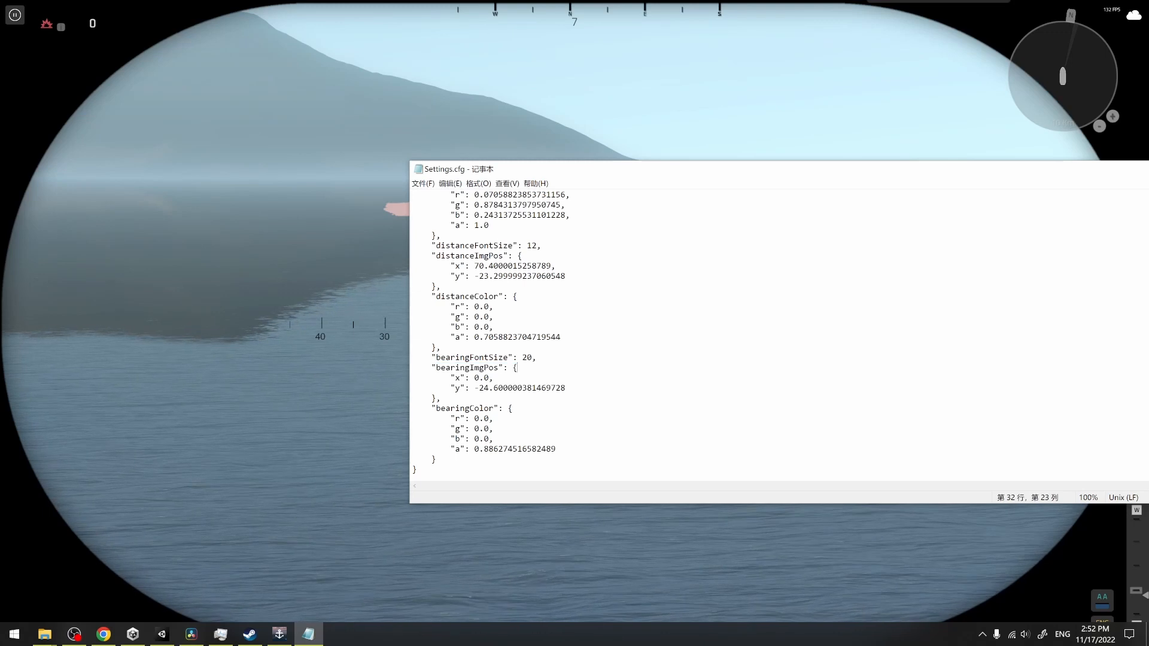
left_click_drag(512, 408, 412, 408)
left_click(512, 408)
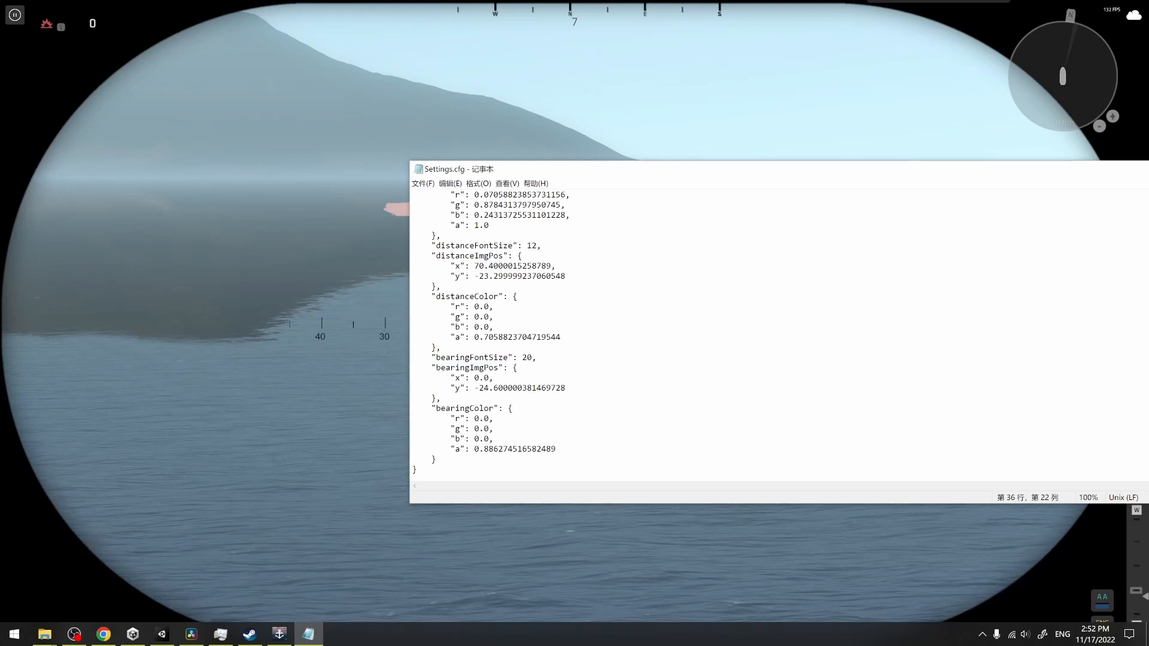
left_click_drag(903, 170, 663, 175)
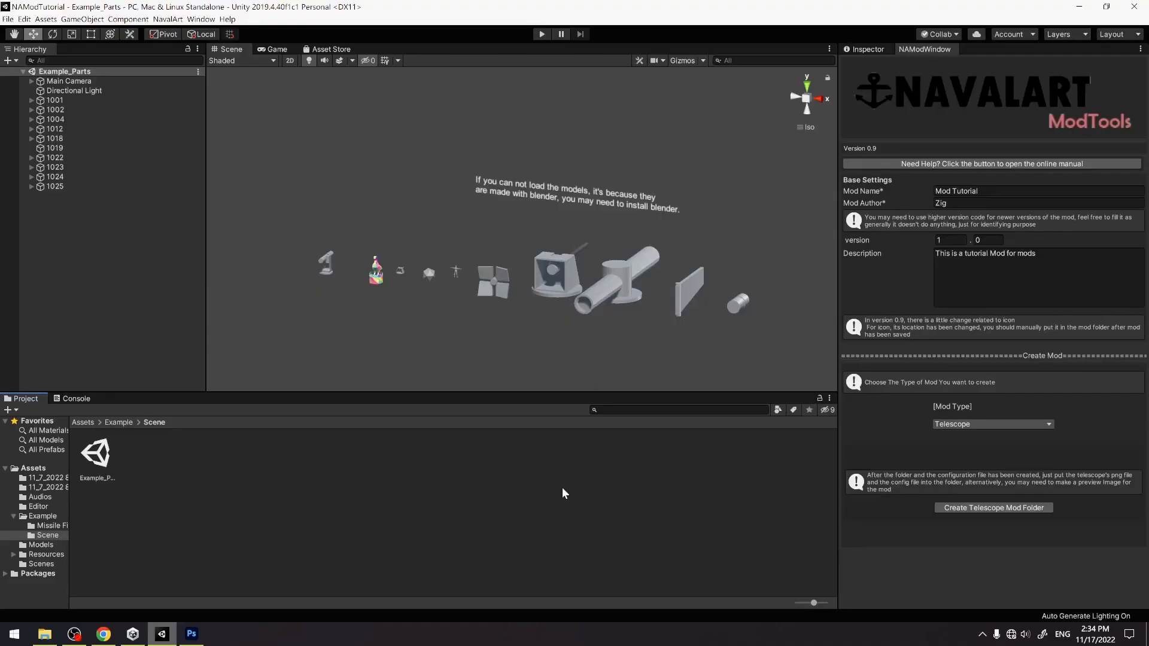
right_click_drag(496, 323, 616, 303)
middle_click_drag(711, 346, 670, 330)
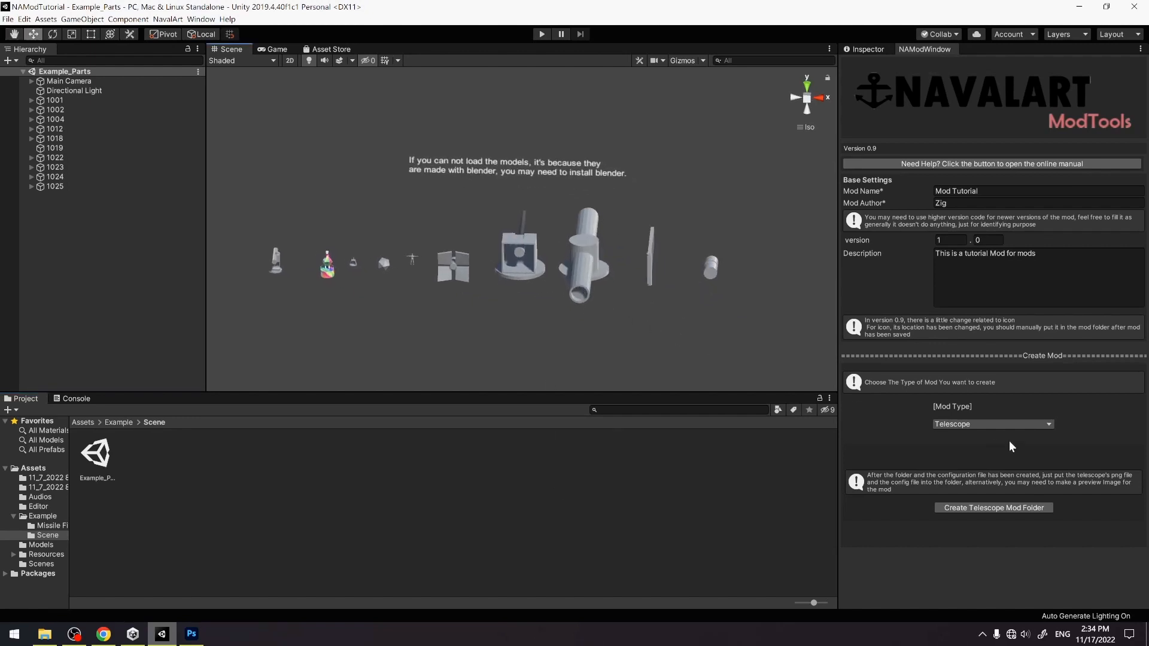
Compare the instructions for the Parts, Telescope and Dock mod types in NAModWindow, ending with Telescope selected.
left_click(1005, 424)
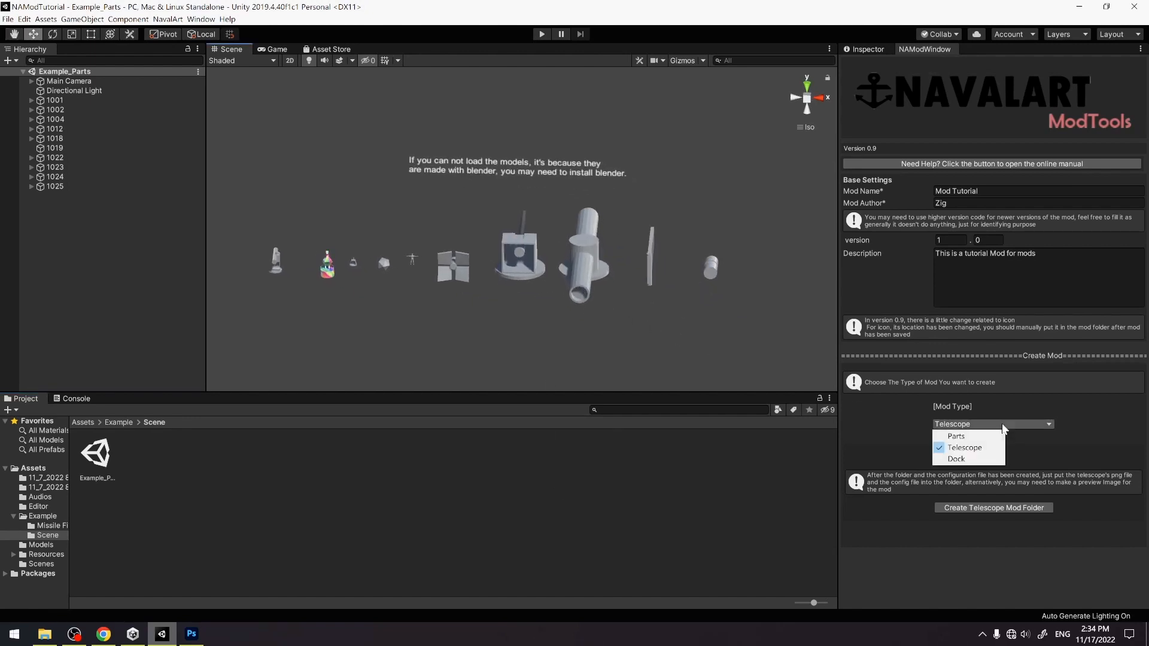
left_click(958, 460)
left_click(961, 425)
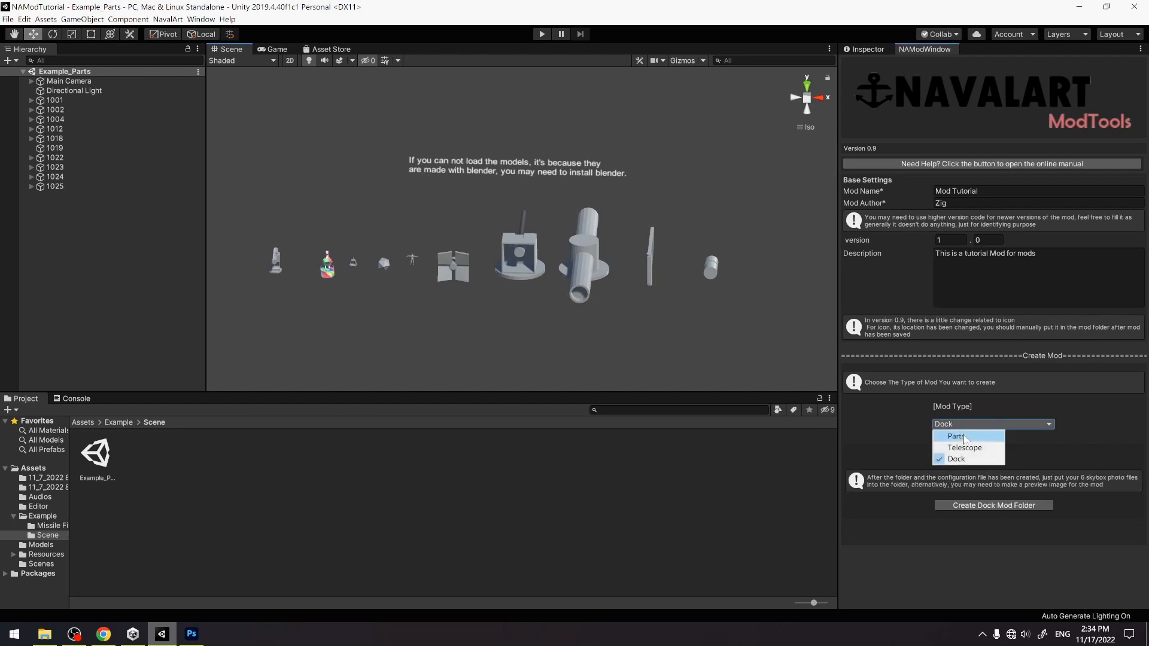
left_click(961, 437)
left_click(971, 425)
left_click(964, 449)
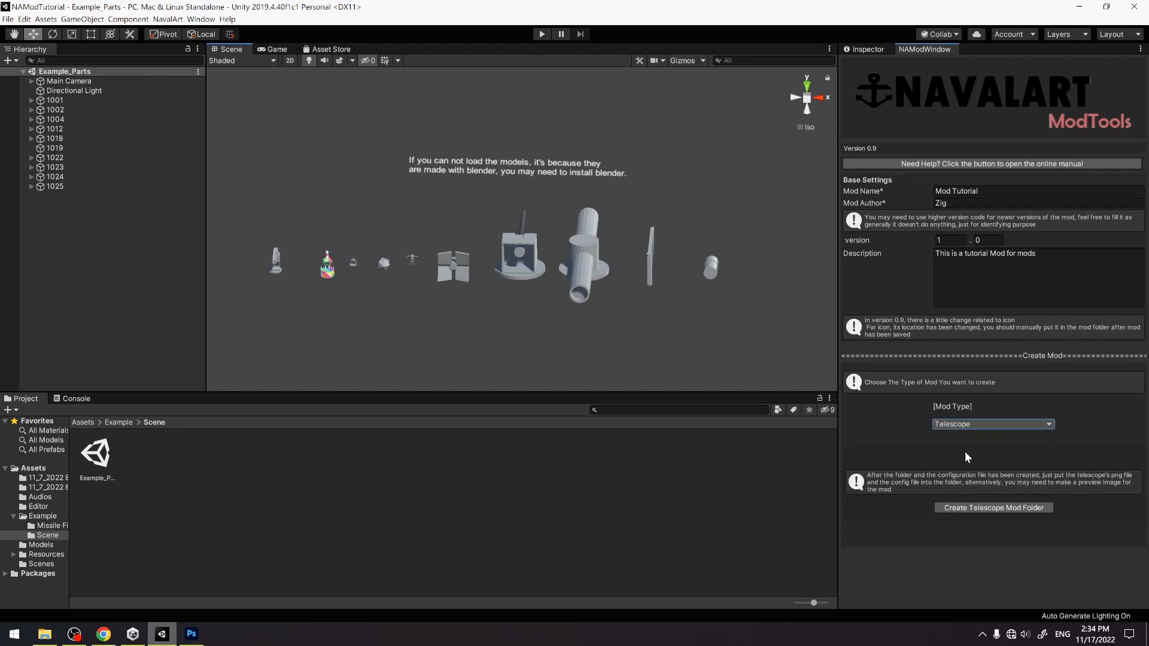
left_click(971, 424)
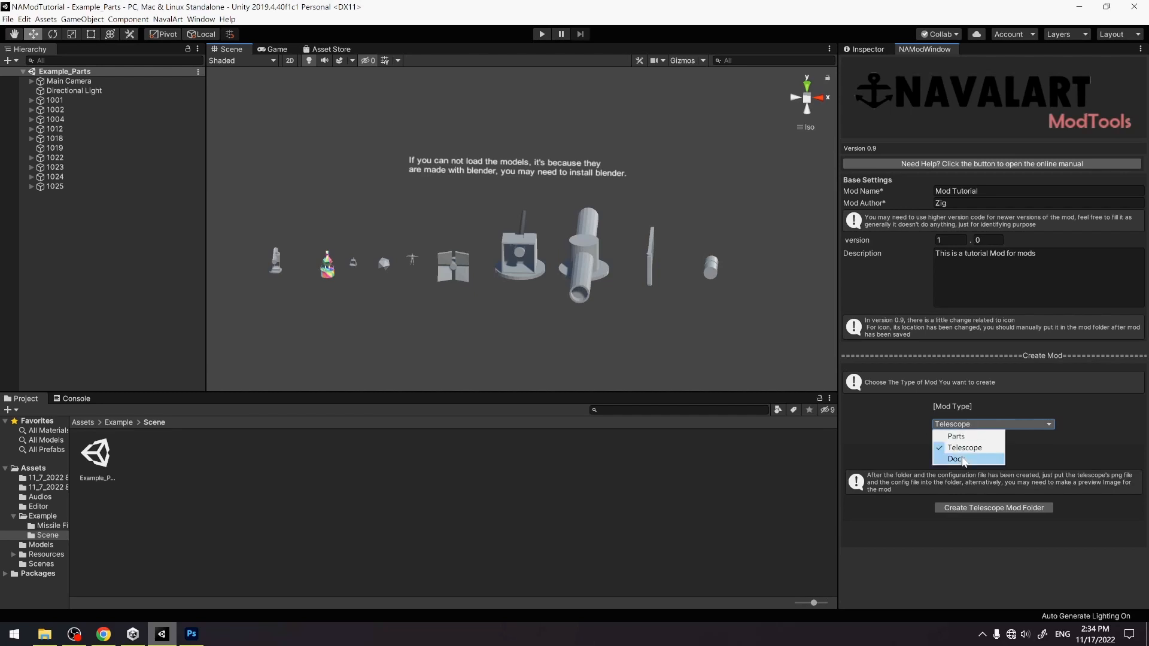
left_click(975, 450)
left_click(984, 428)
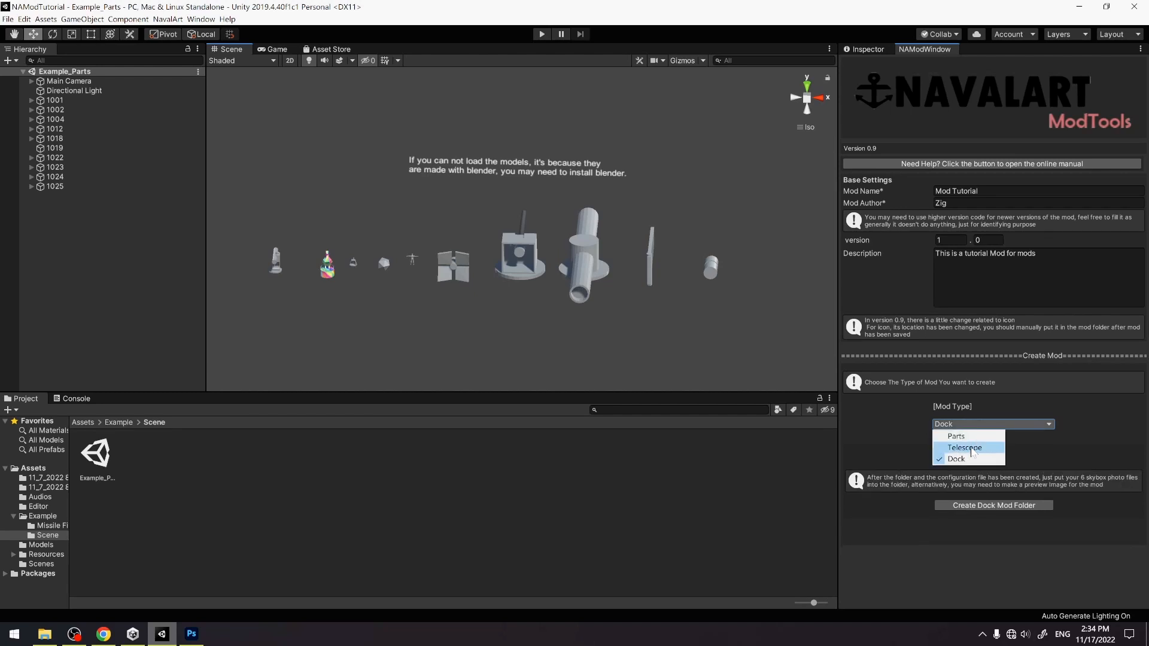
left_click(988, 443)
Create the telescope mod folder for Mod Tutorial on the desktop and close the folder window.
left_click(977, 507)
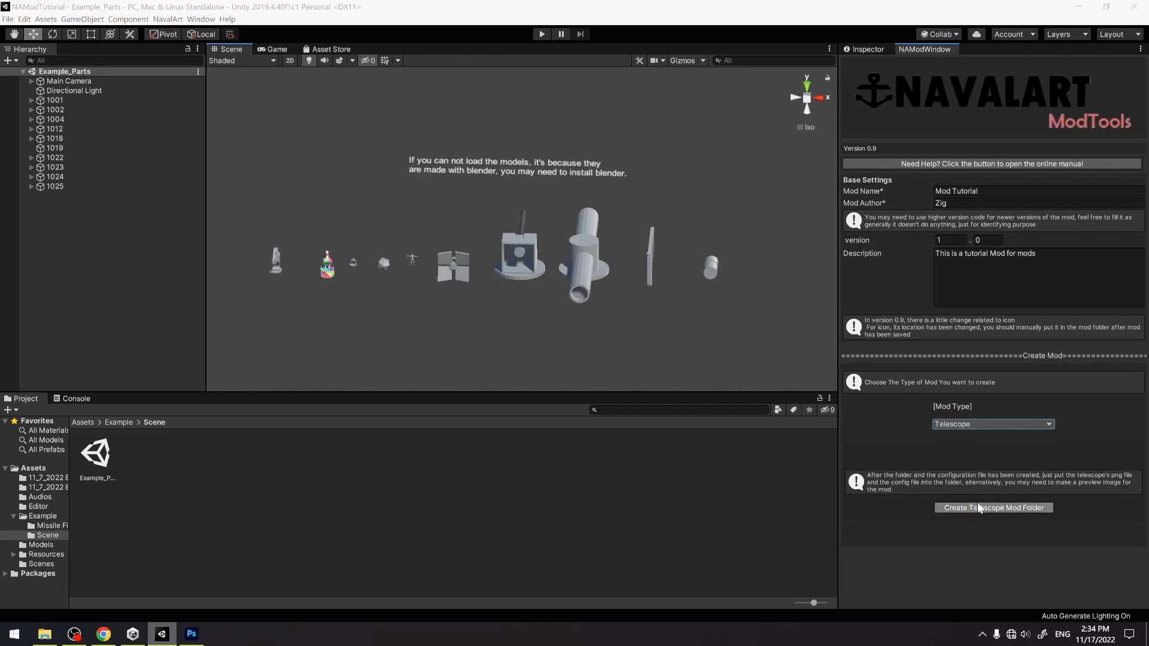
left_click(41, 186)
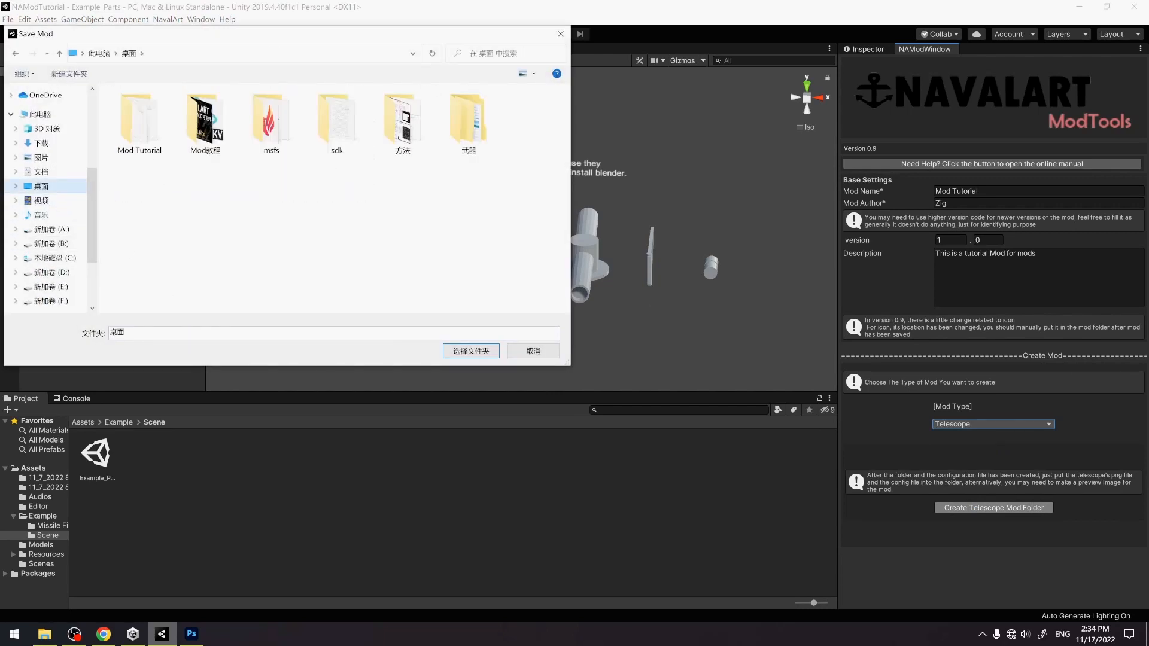
left_click(467, 351)
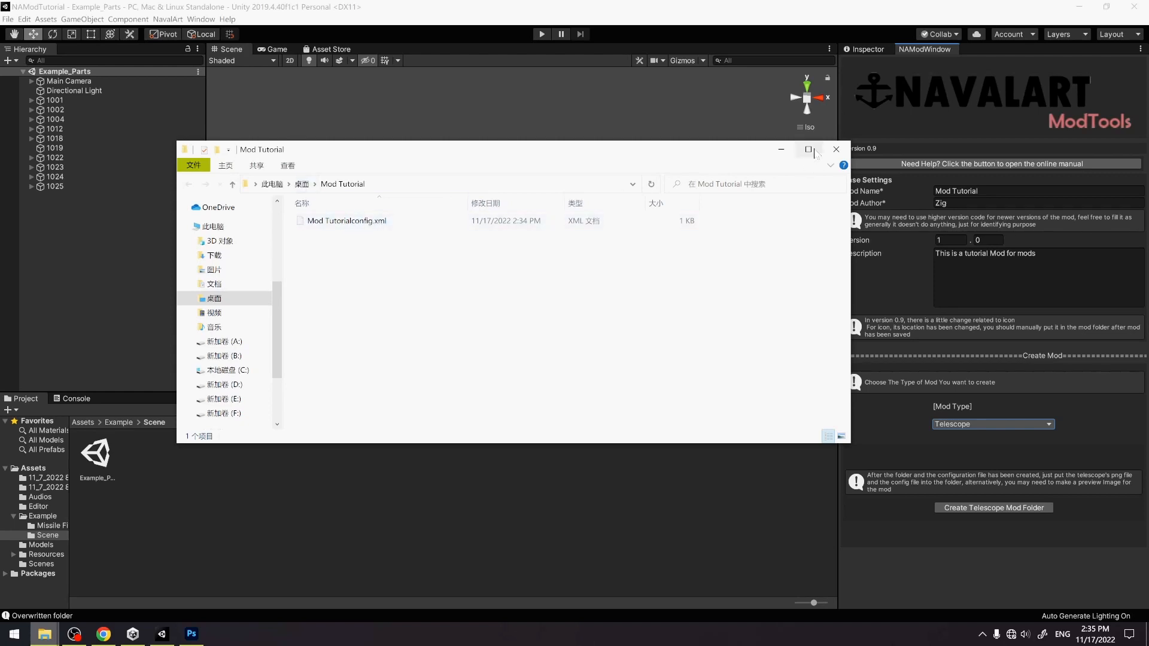
left_click(835, 149)
Show the desktop and move the Mod Tutorial folder to a clear area near its middle.
left_click(1145, 633)
left_click_drag(68, 575, 471, 306)
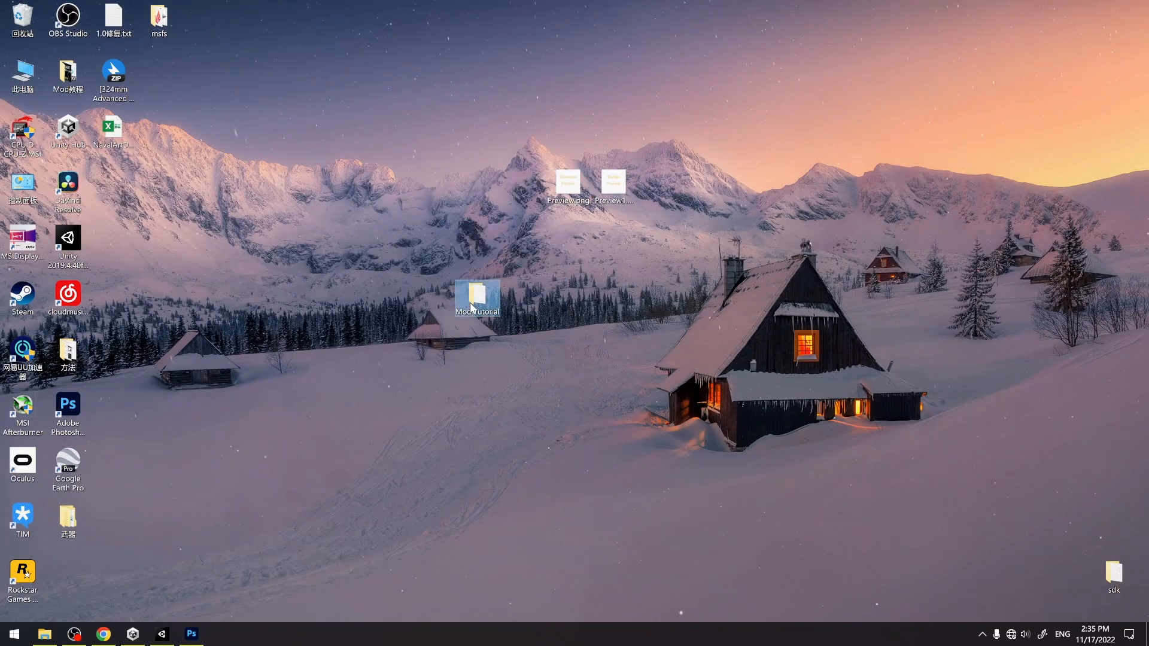
left_click(285, 559)
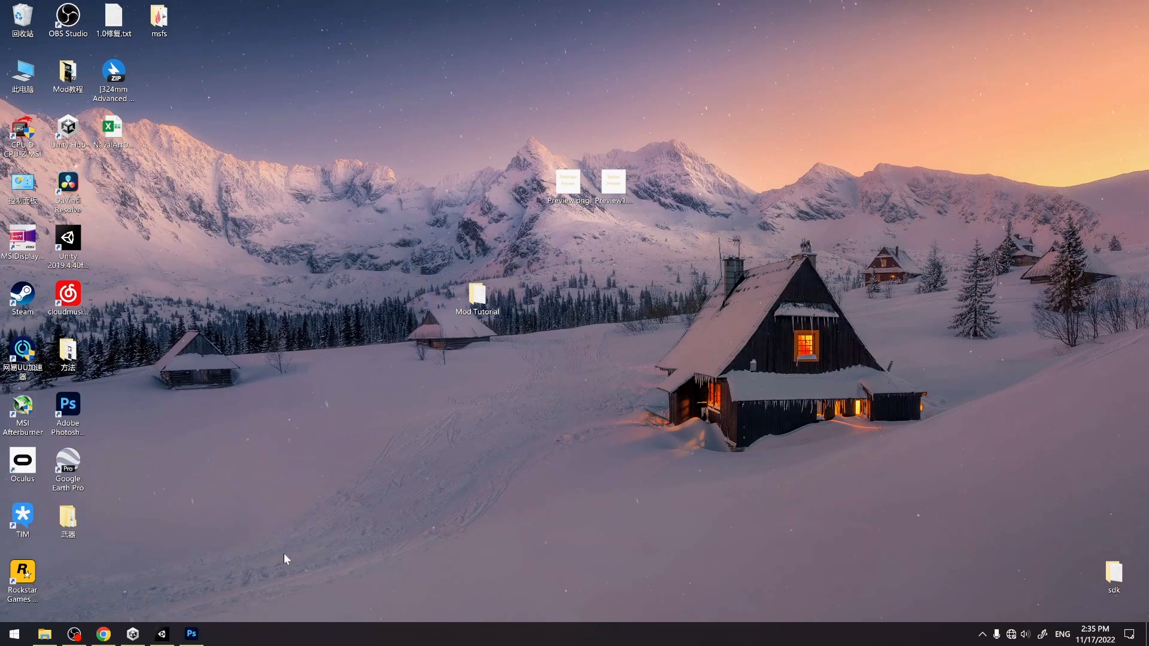
Switch back to Unity, set the mod name to TelescopeModExample and the description to "This is a tutorial Mod for telescope".
left_click(161, 633)
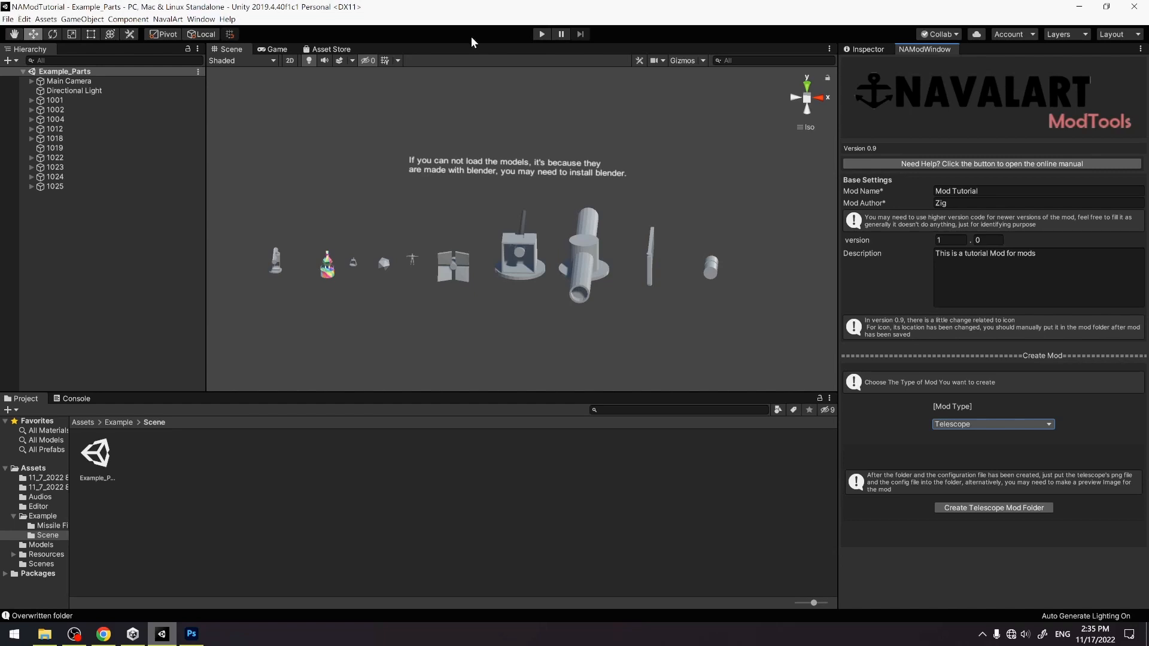
left_click(933, 192)
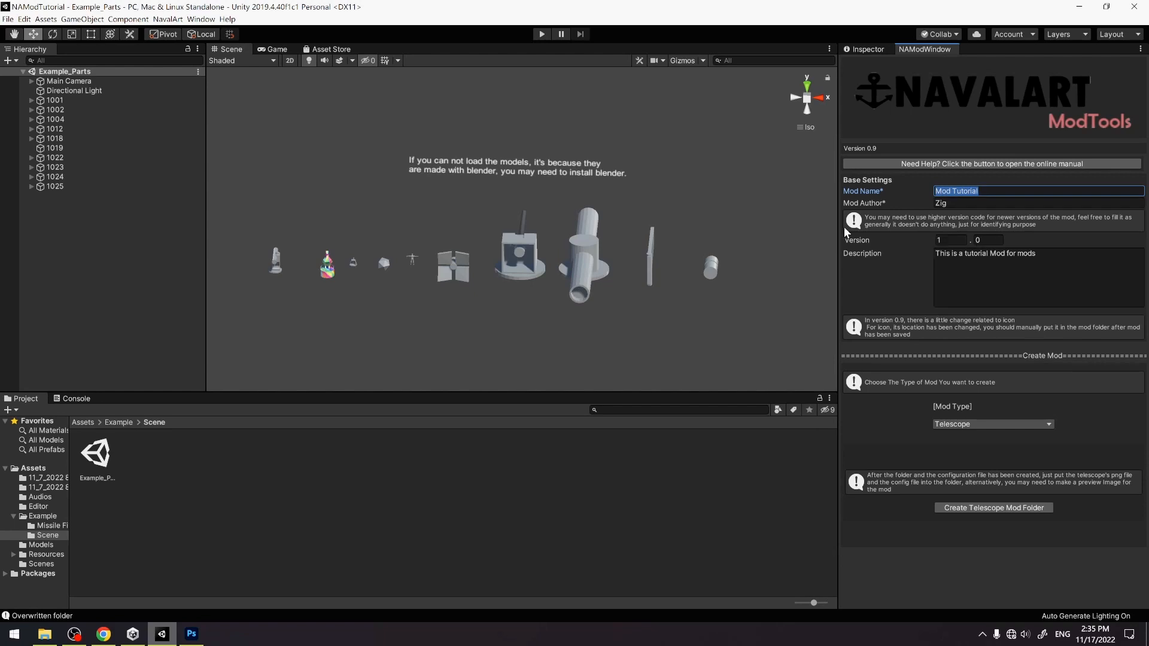
type("TelescopeModExample")
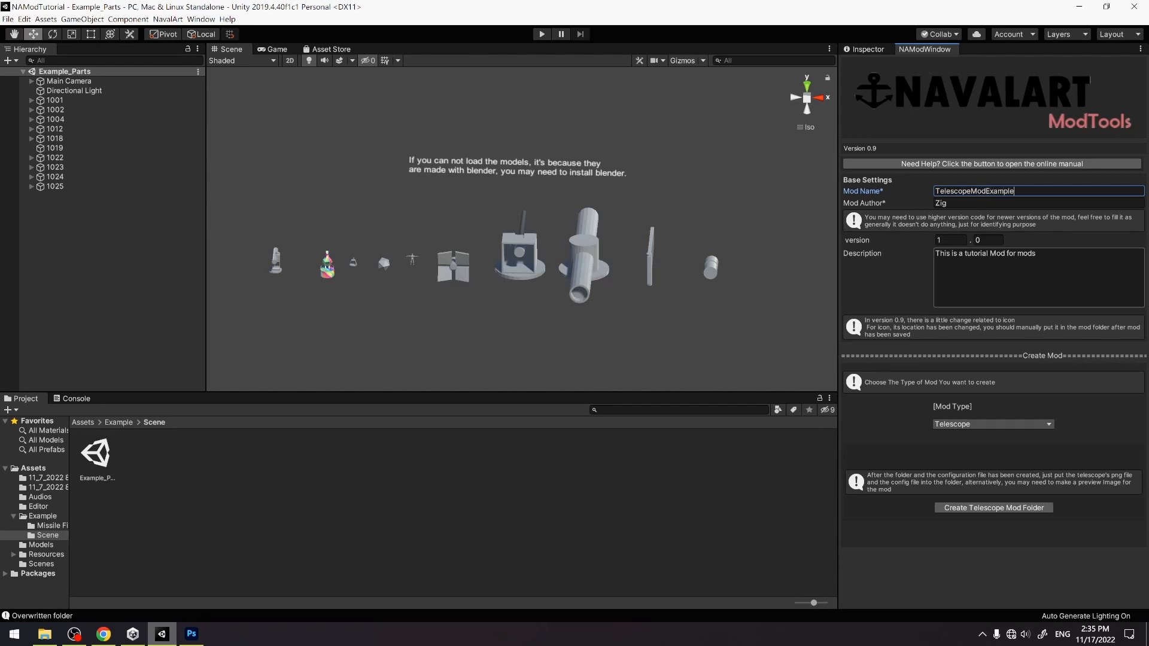
left_click_drag(1046, 253, 1043, 375)
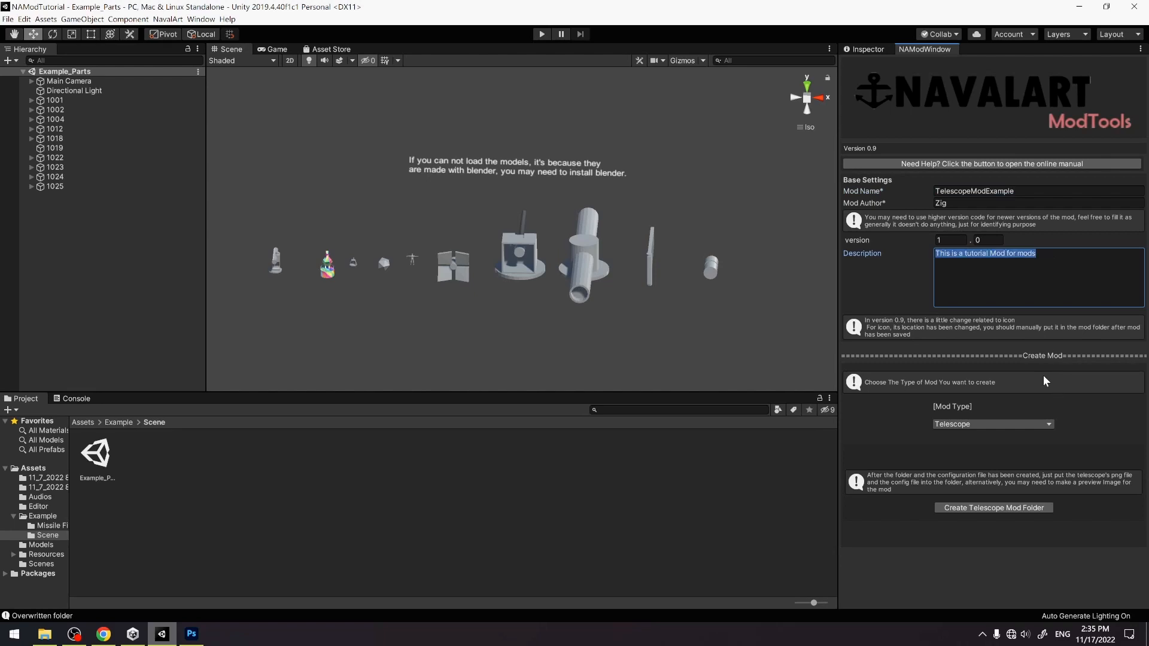
left_click(1055, 261)
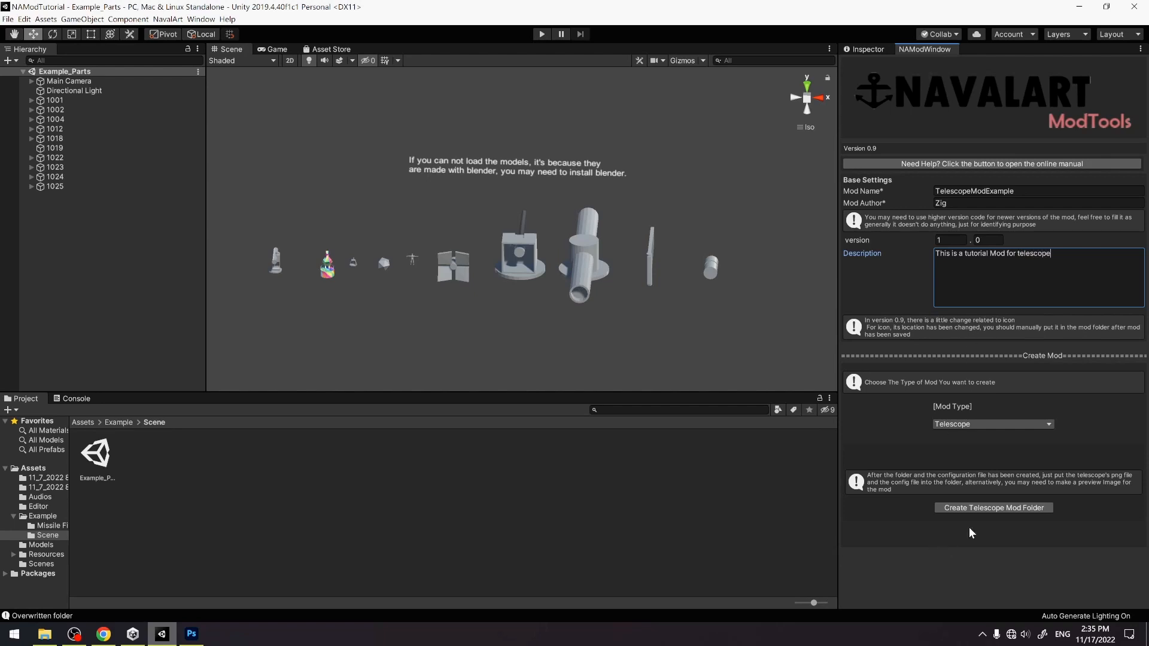
Create the TelescopeModExample telescope mod folder on the desktop and move it to a clear area above Mod Tutorial.
left_click(1008, 508)
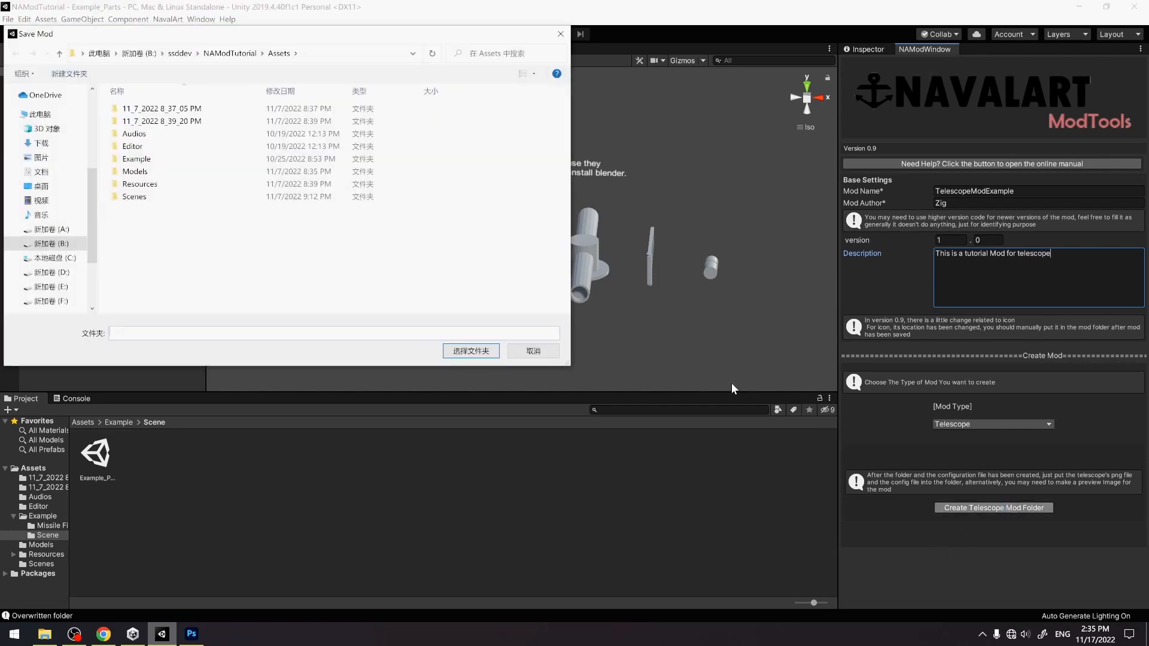
left_click(41, 186)
left_click(471, 351)
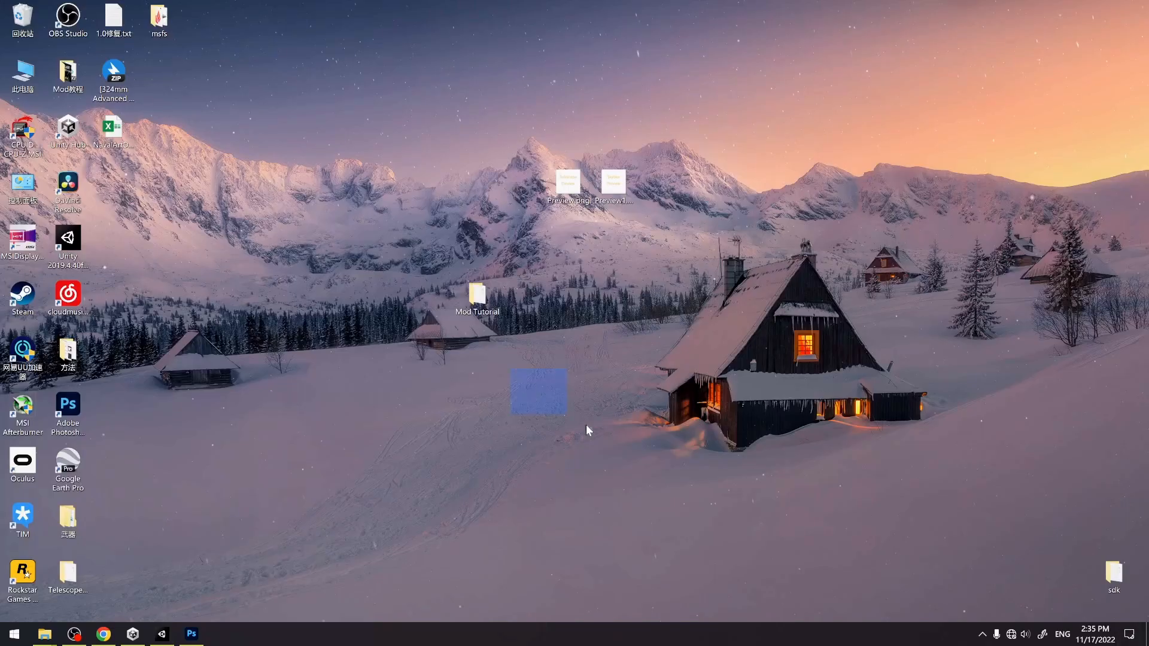
left_click_drag(67, 574, 385, 245)
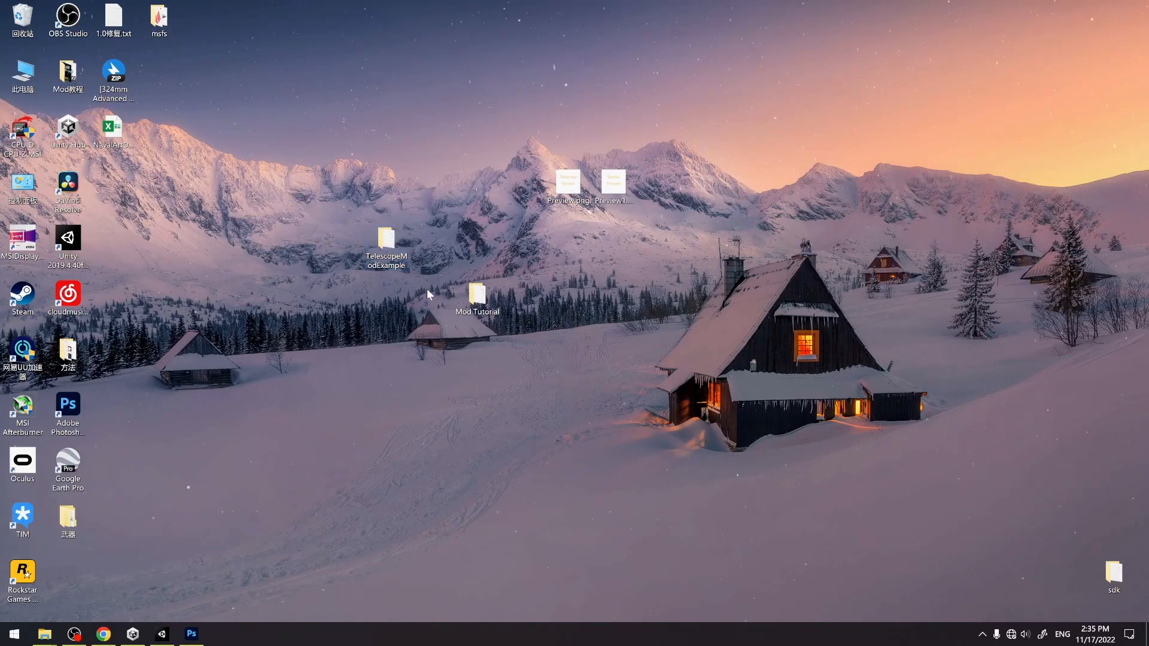
Open the TelescopeModExample folder, move the desktop's Preview.png into it and refresh the file listing.
left_click(386, 221)
double_click(408, 244)
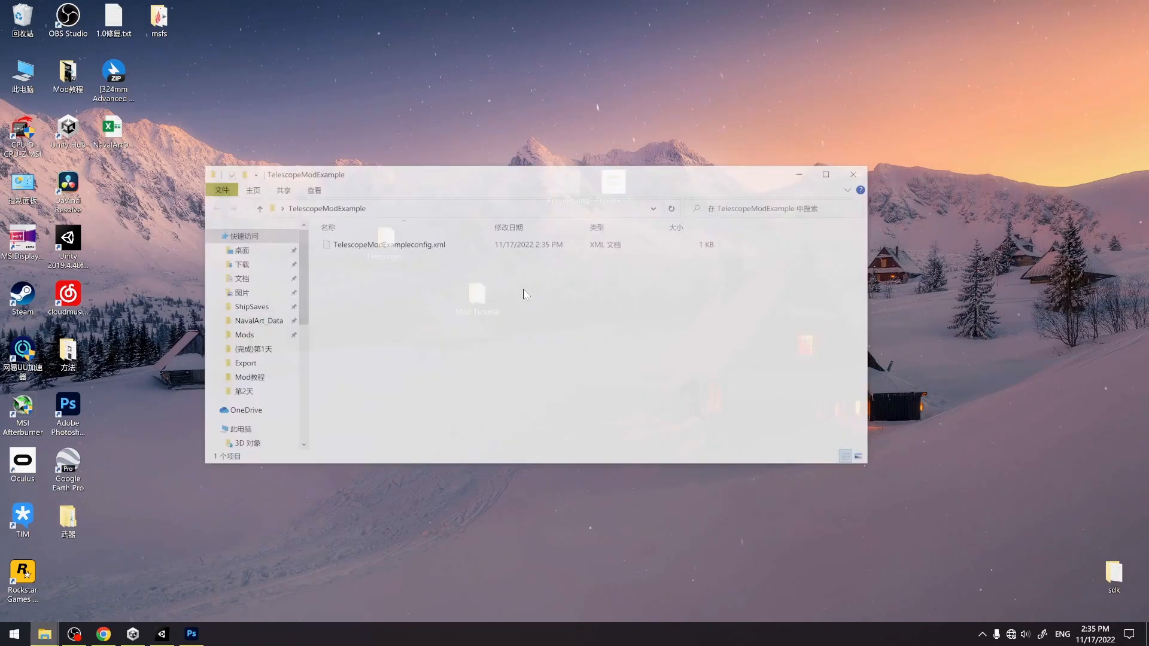
right_click(401, 312)
left_click(347, 369)
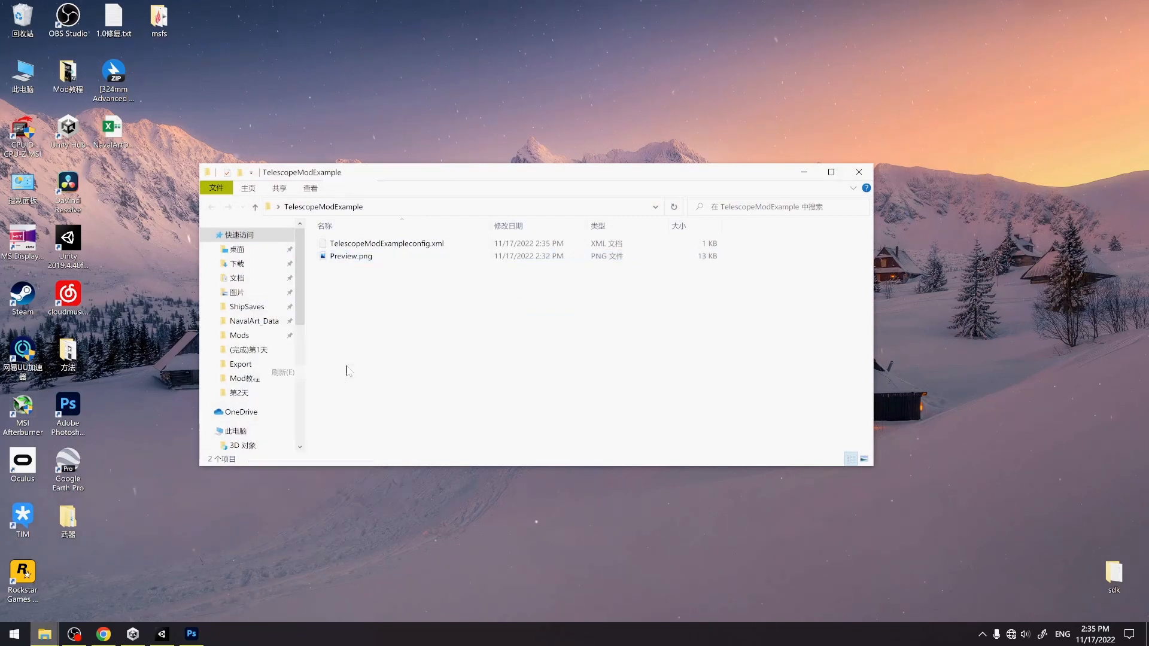
View the Preview.png image, and look over the TelescopeModExample folder's contents as large icons.
double_click(346, 259)
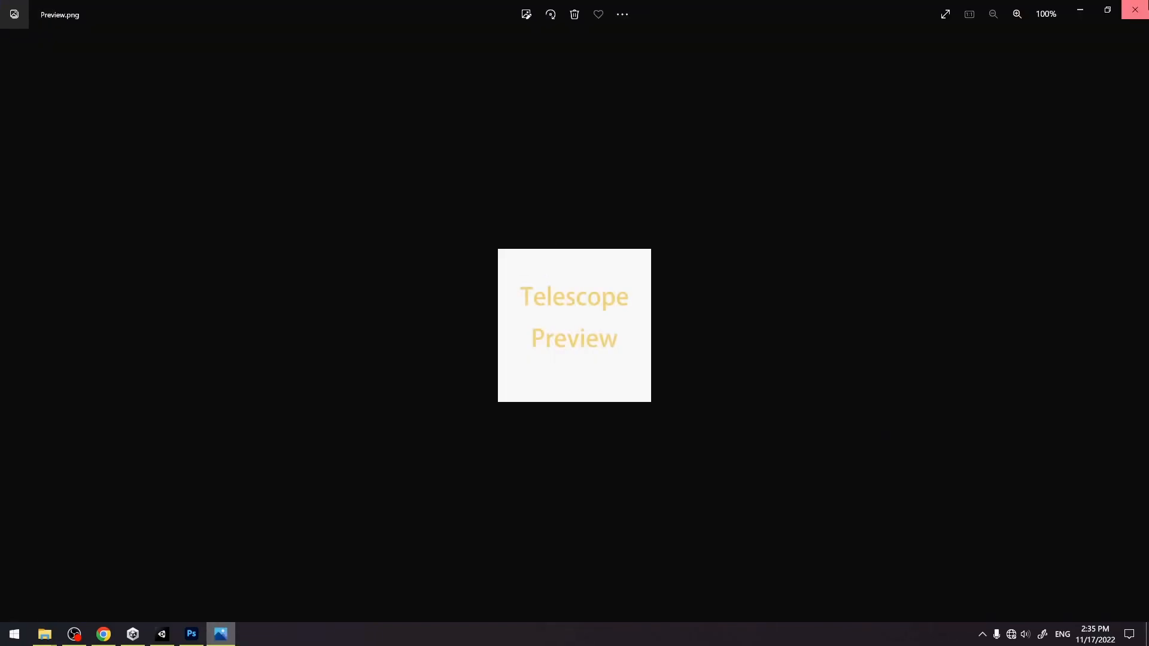
left_click(1134, 7)
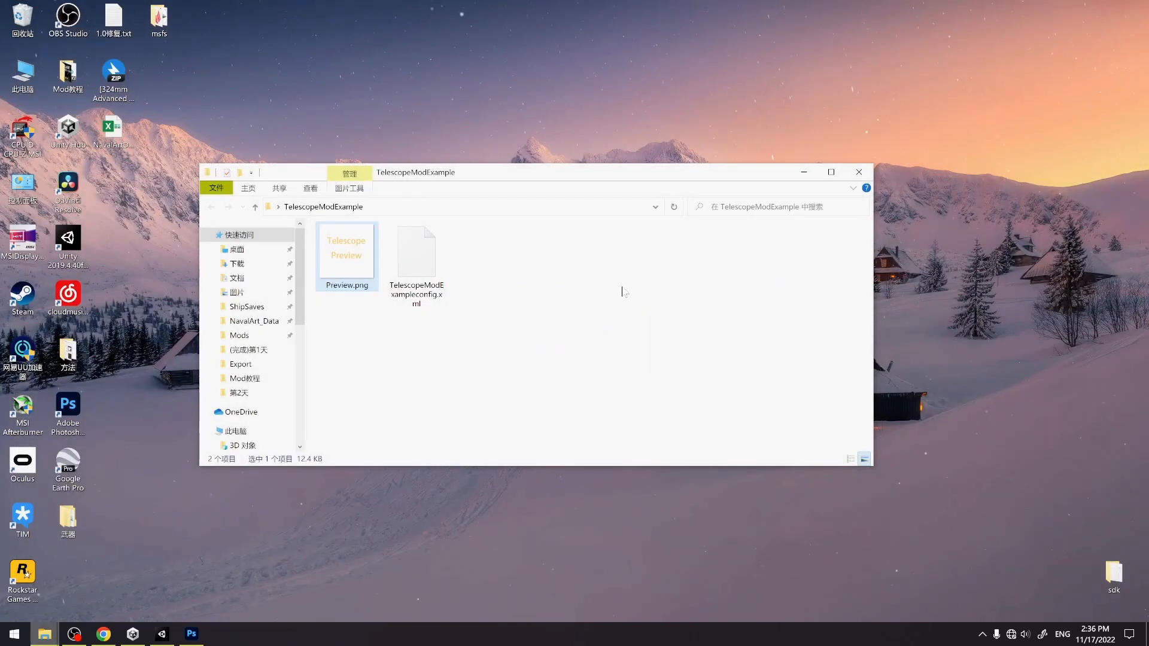
left_click_drag(588, 290, 647, 313)
left_click_drag(577, 345, 355, 265)
left_click(582, 304)
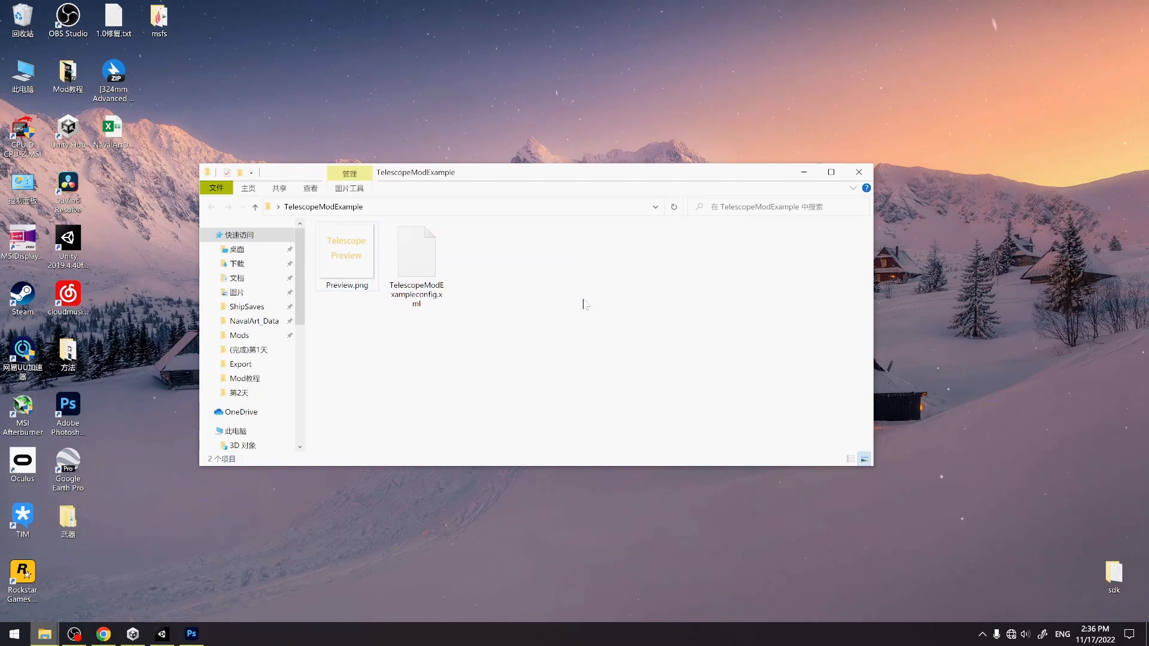
Copy Settings.cfg and telescope.png from the Telescope folder inside NavalArt_Data.
left_click(803, 172)
mouse_move(45, 633)
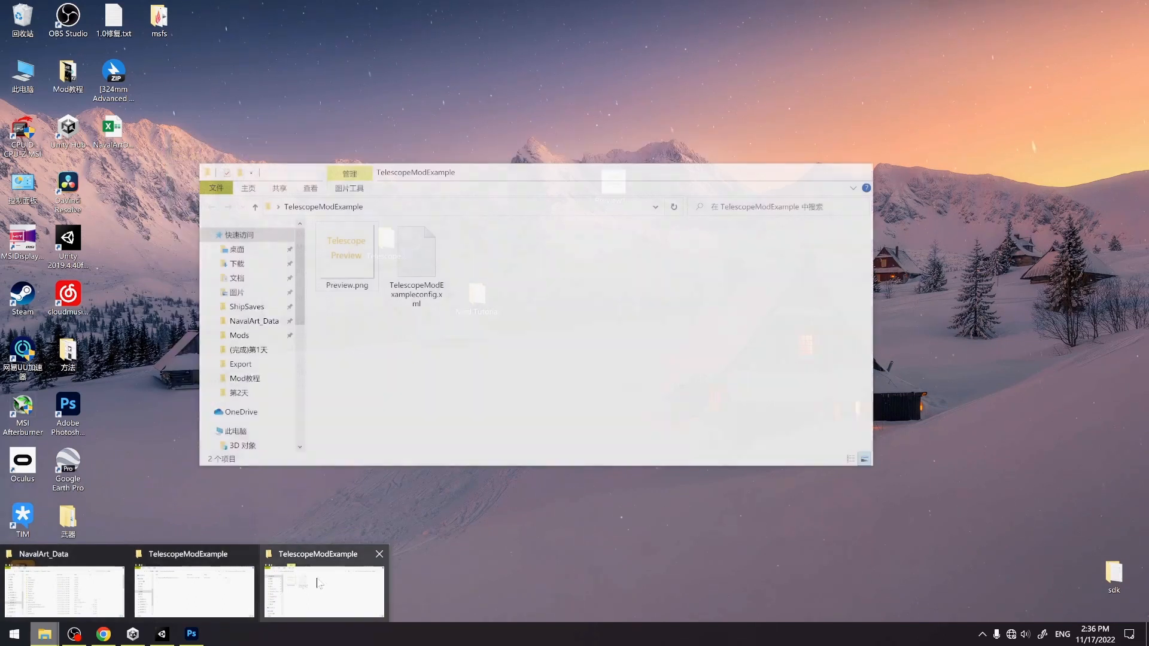
left_click(65, 591)
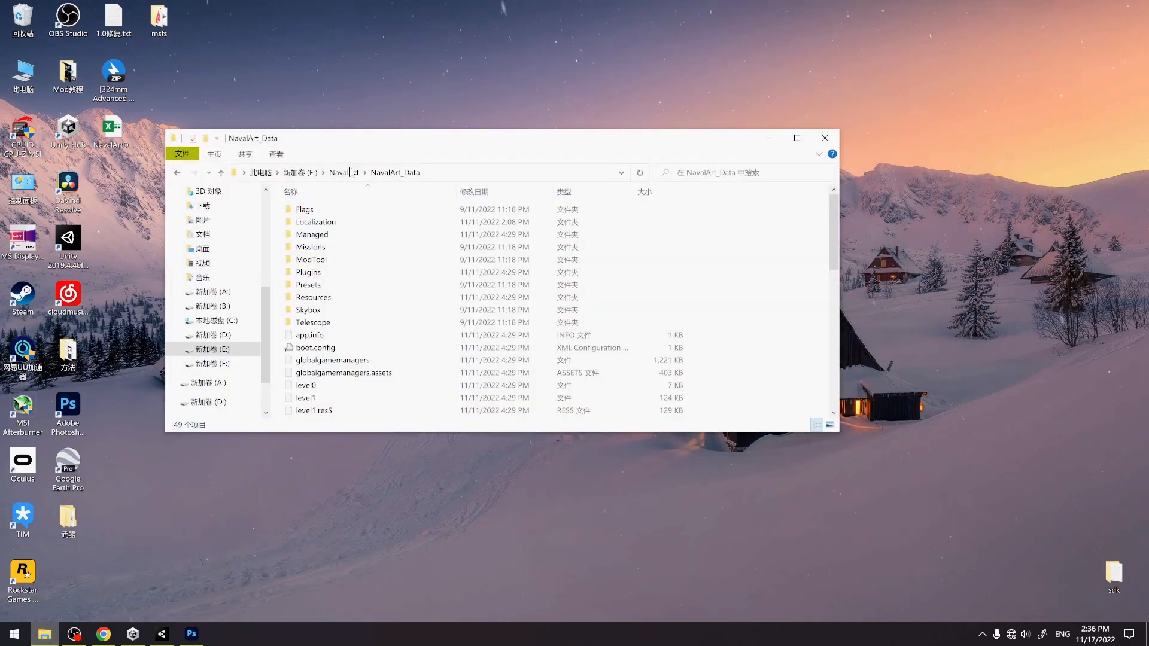
double_click(326, 322)
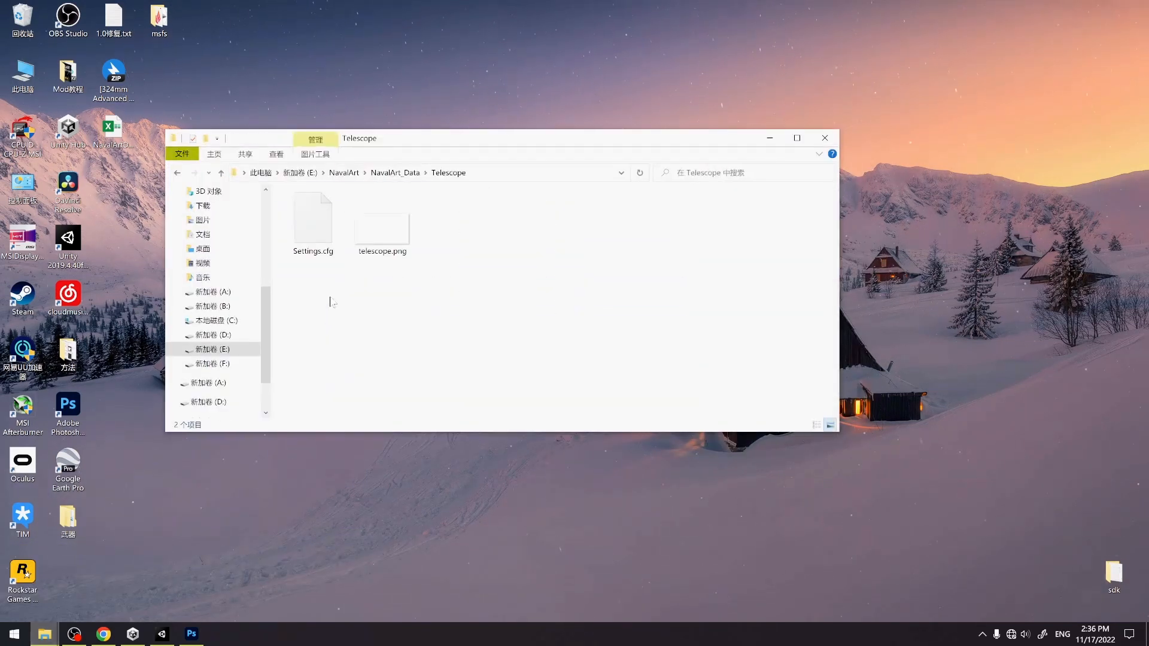
left_click(395, 173)
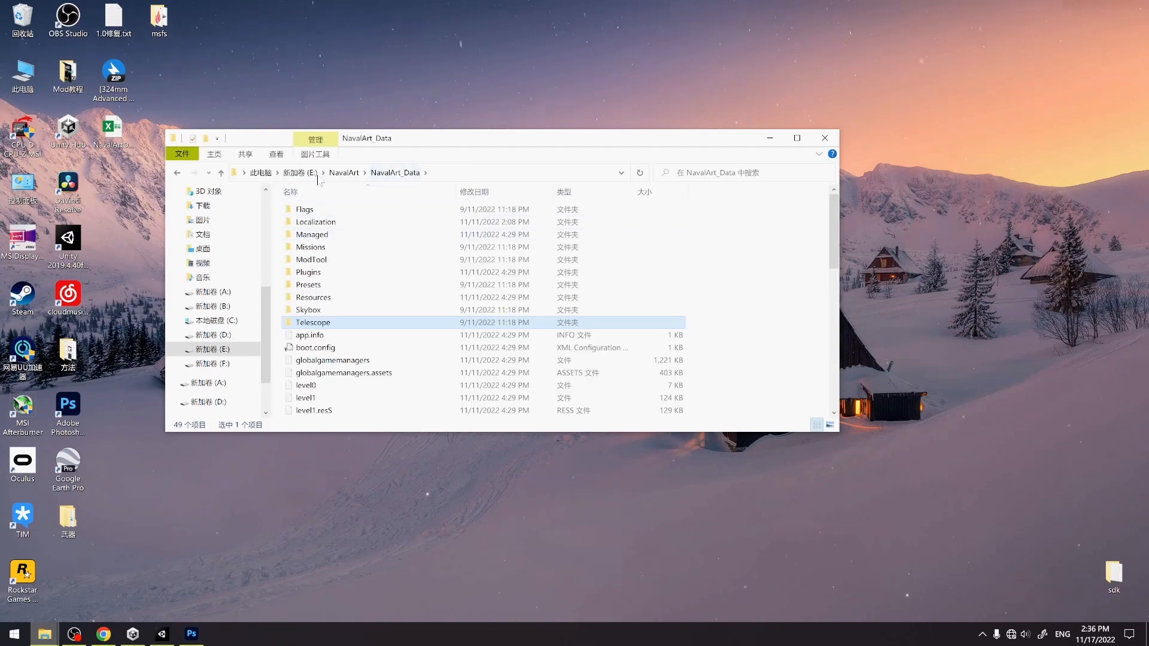
double_click(328, 323)
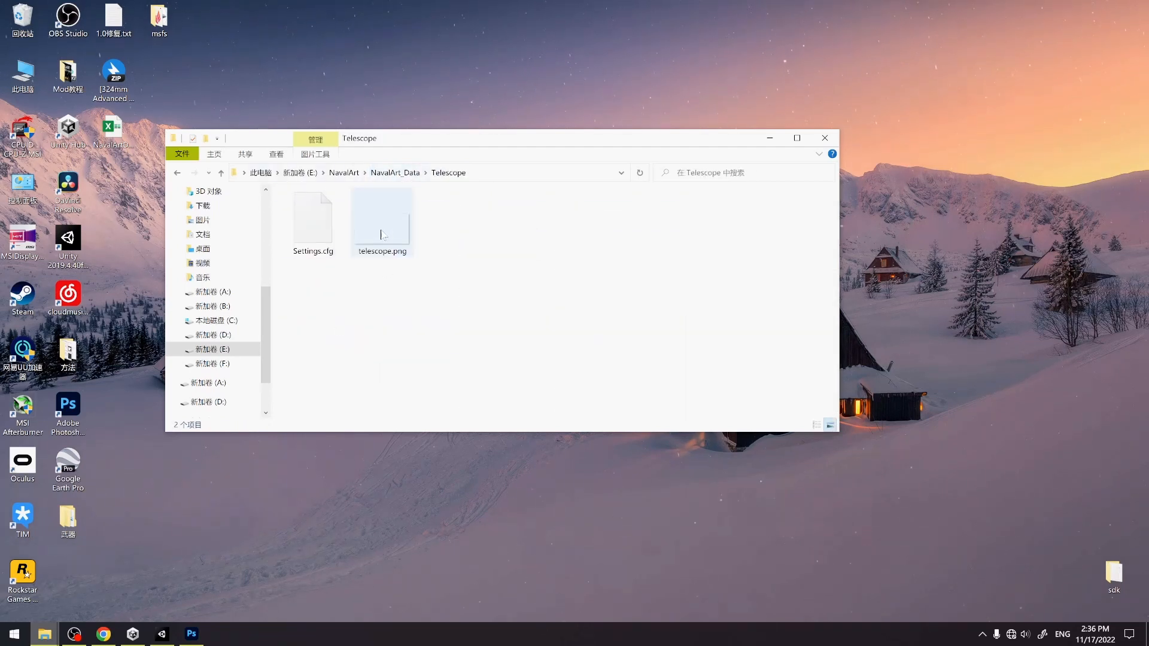
left_click_drag(472, 276, 284, 188)
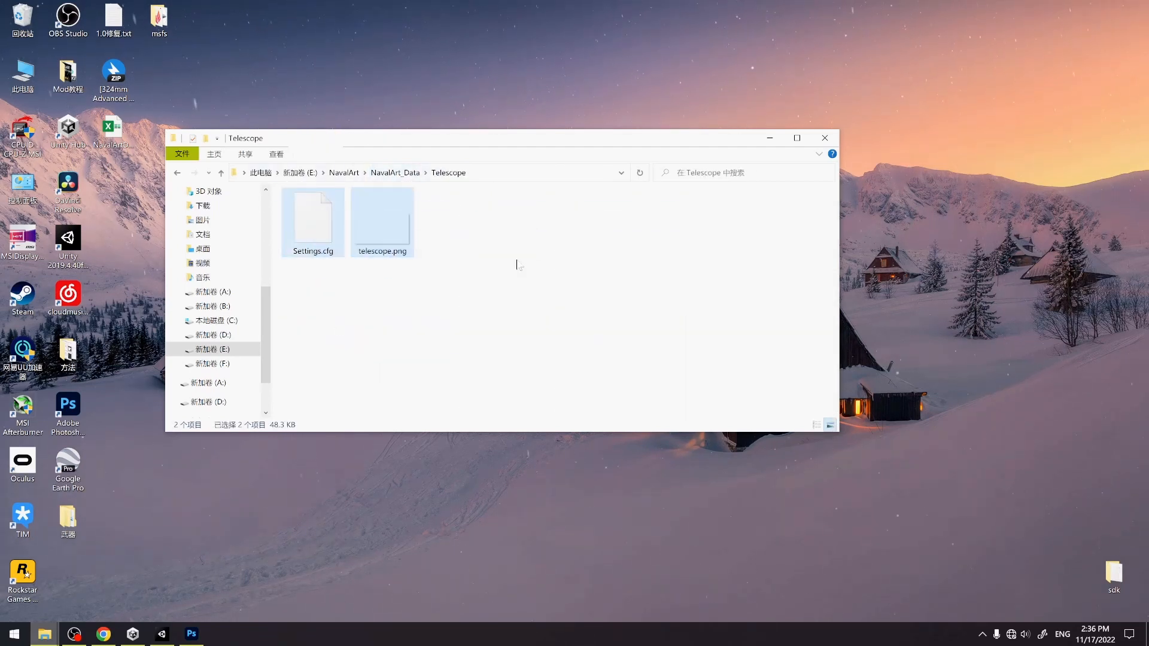
left_click_drag(521, 289, 309, 197)
left_click_drag(649, 244, 725, 298)
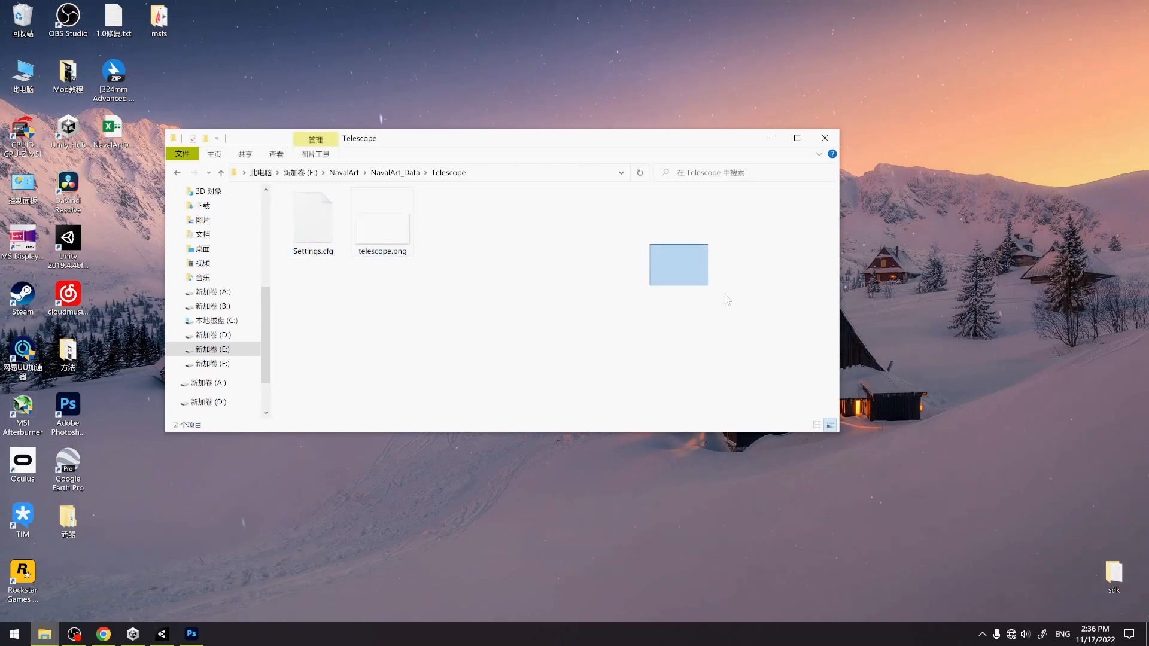
Return to the TelescopeModExample folder and paste Settings.cfg and telescope.png into it.
left_click(770, 139)
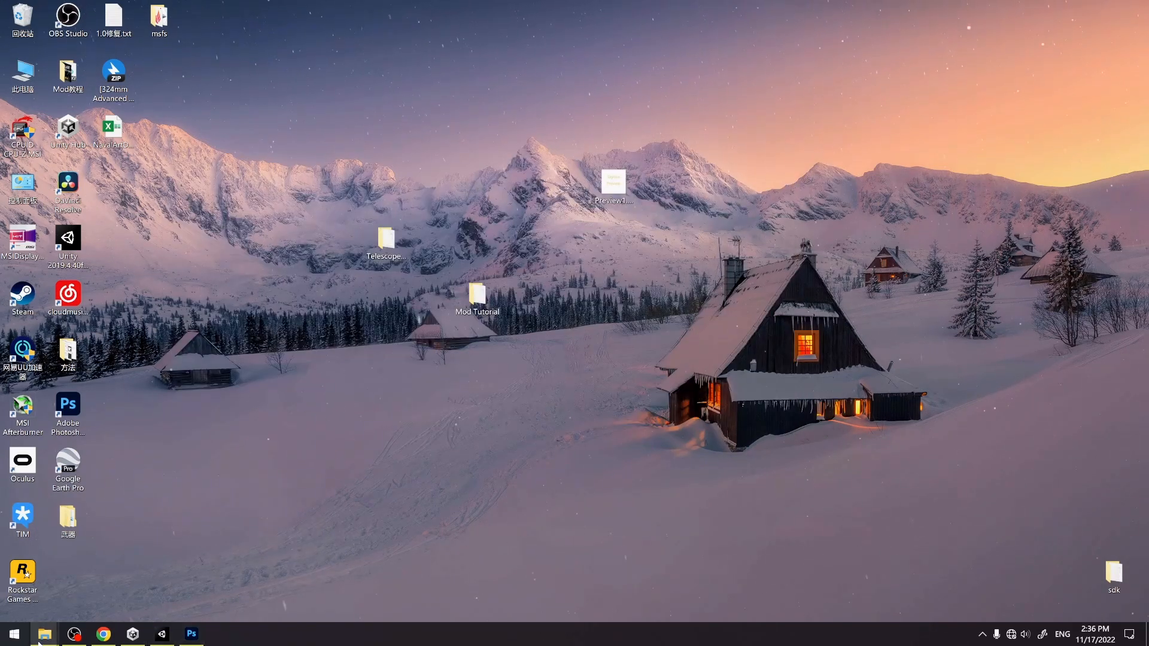
mouse_move(45, 634)
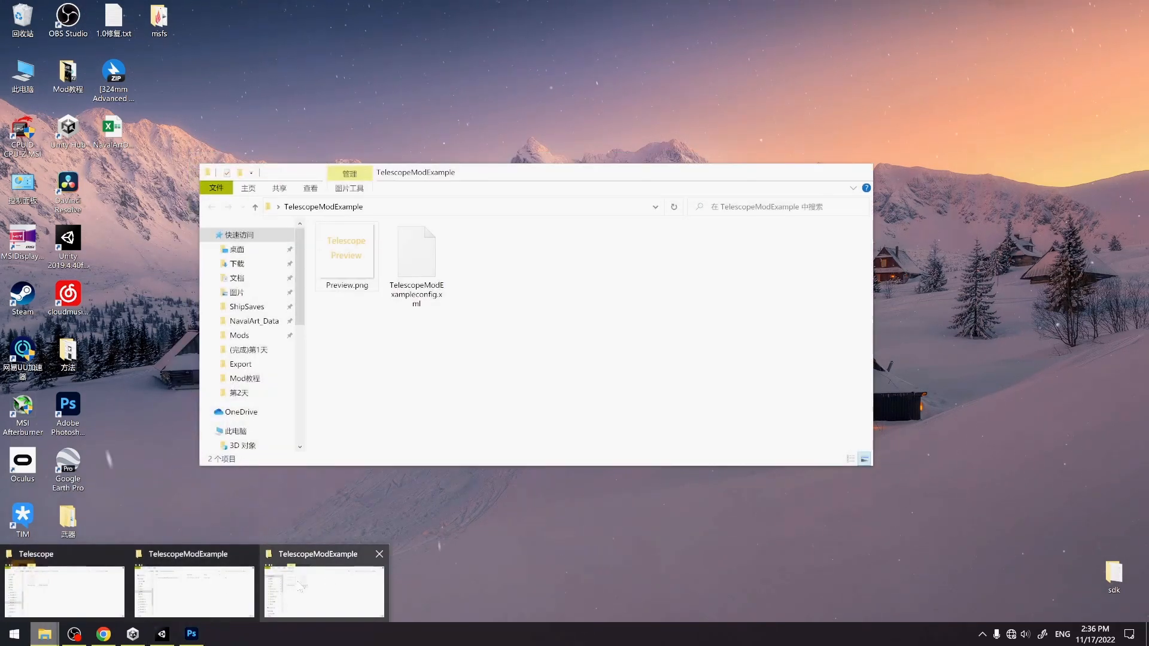
left_click(251, 589)
key("ctrl+v")
left_click(425, 272)
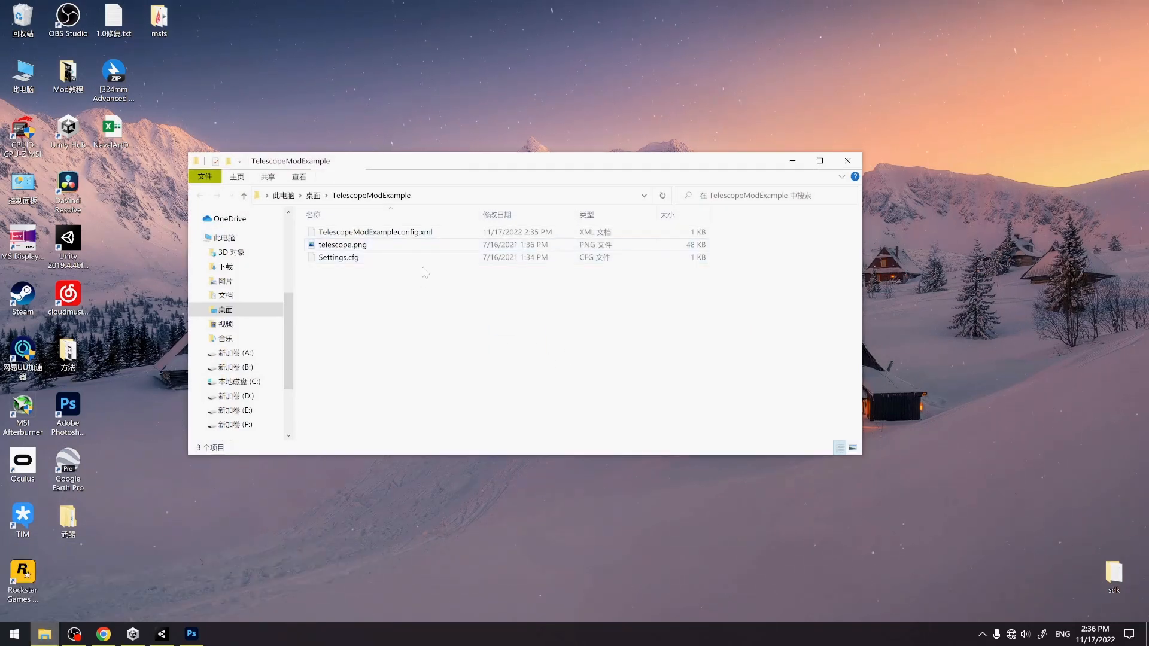
Show the contents of the TelescopeModExample folder as large icons.
left_click_drag(519, 167, 741, 213)
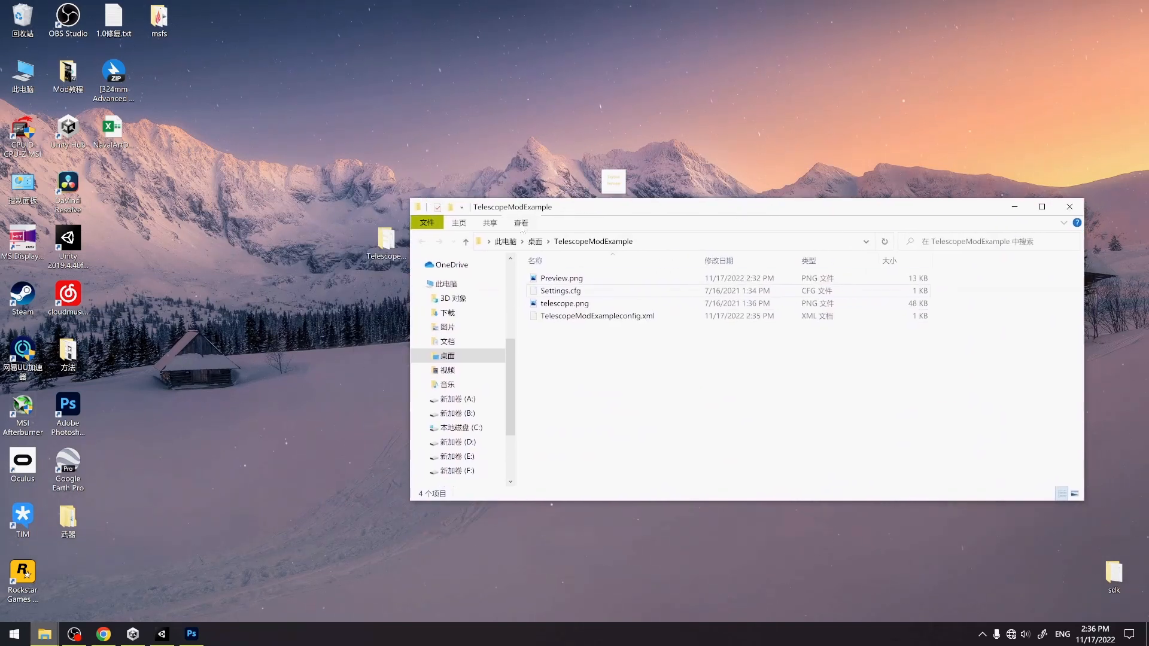
left_click(521, 223)
left_click(570, 241)
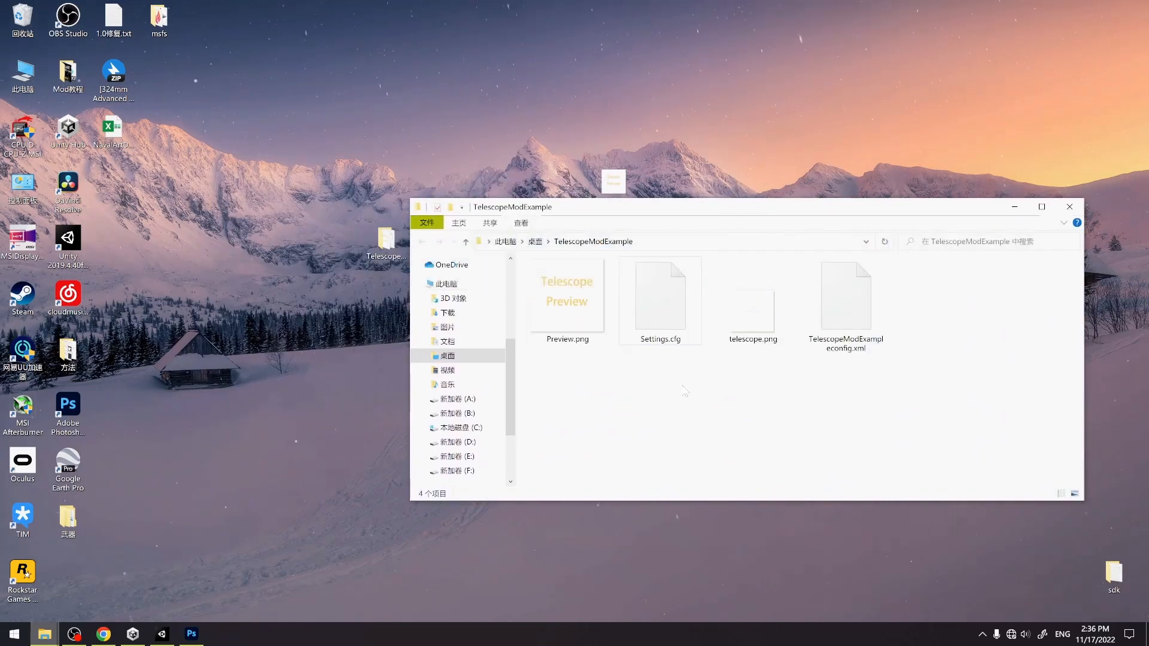
Open Settings.cfg from the TelescopeModExample folder in Notepad (记事本), making it the default app for .cfg files.
left_click(664, 311)
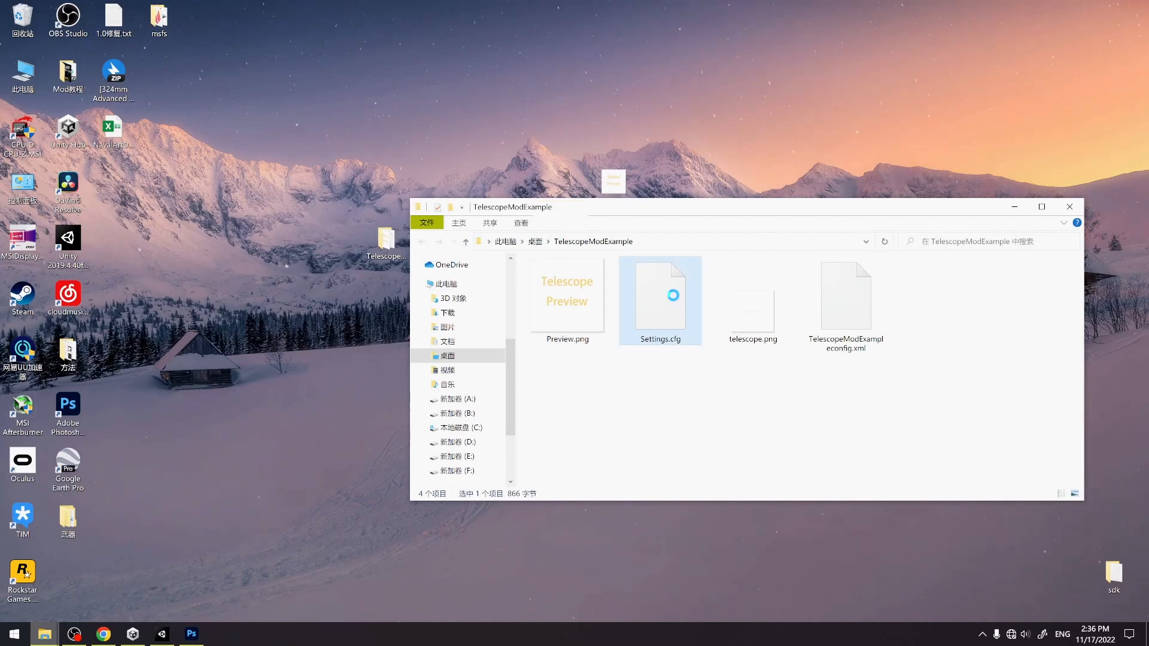
right_click(673, 295)
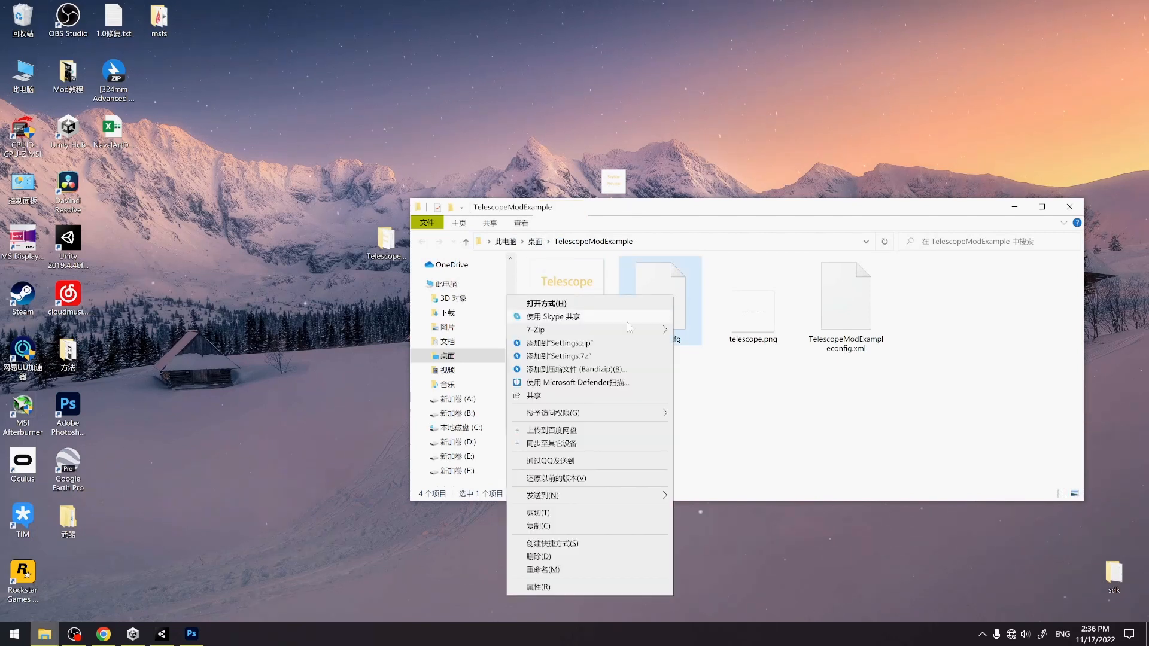
left_click(593, 304)
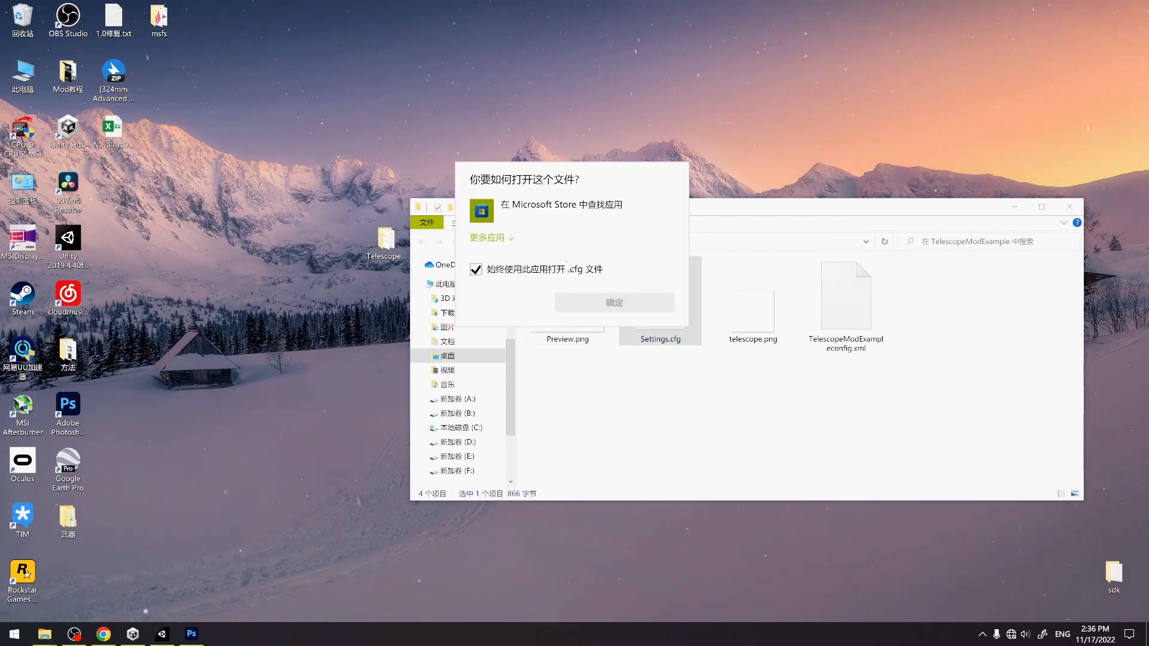
left_click(487, 238)
scroll(598, 299, "down", 3)
left_click(559, 353)
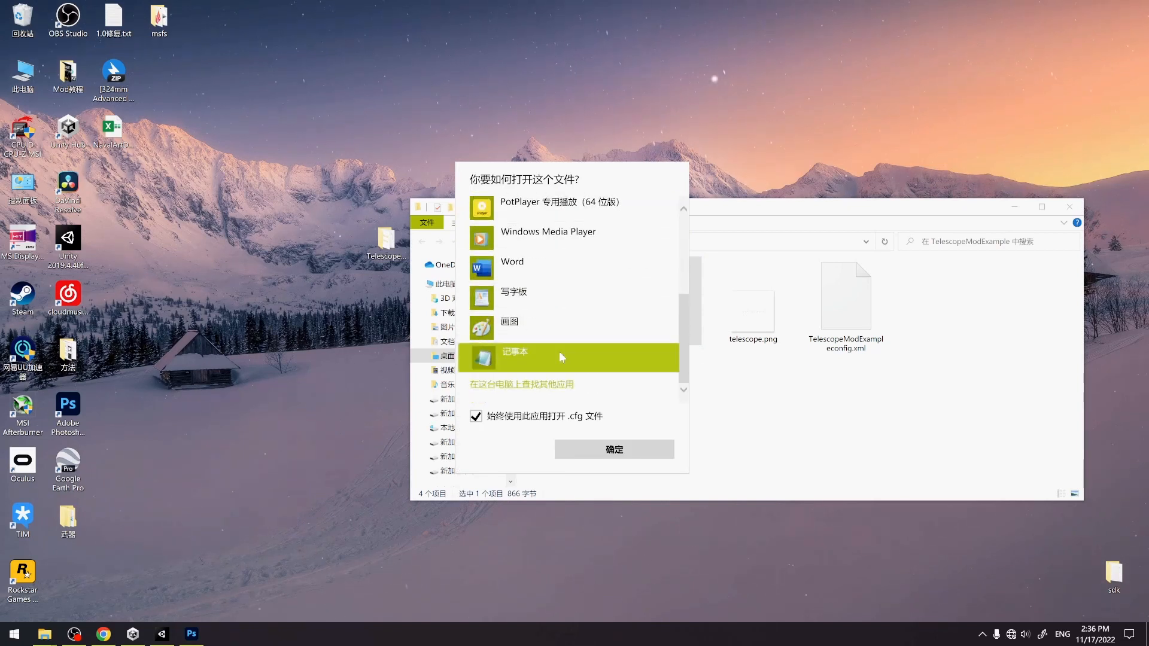
left_click(595, 442)
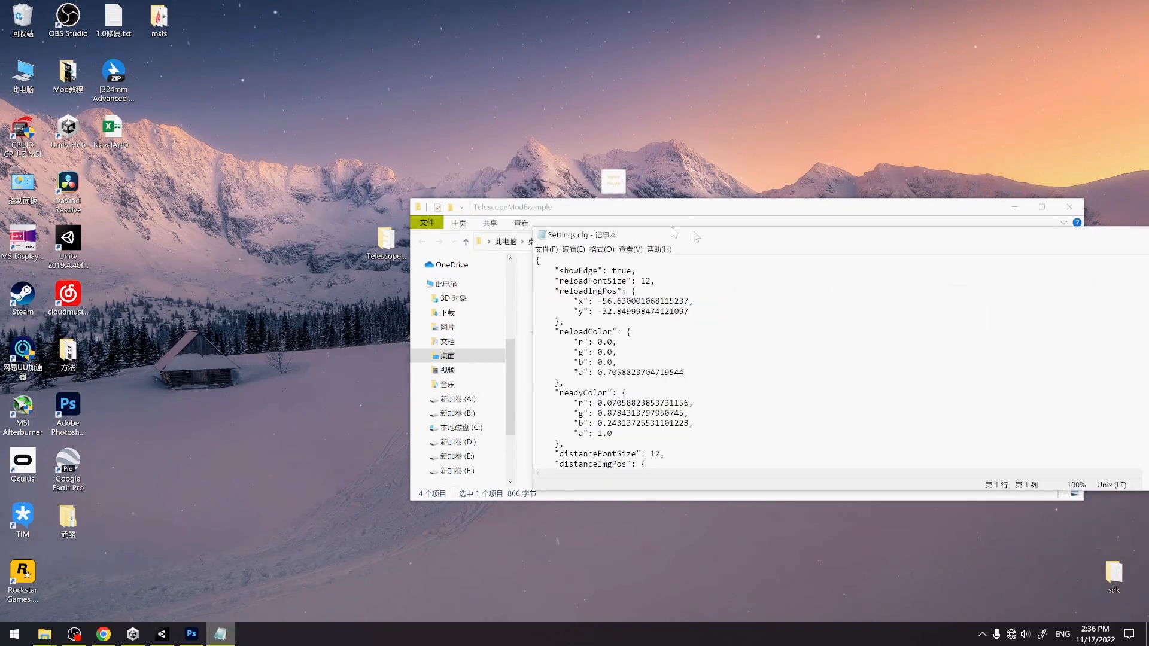
left_click_drag(696, 236, 218, 128)
left_click_drag(751, 380, 890, 458)
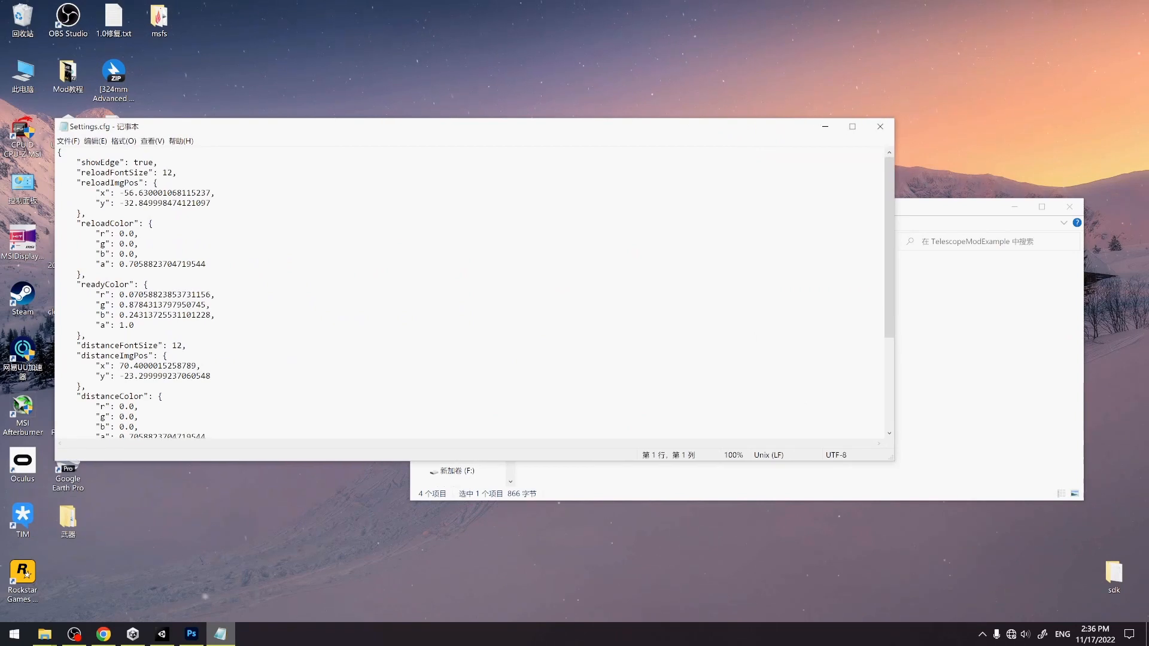
Examine the showEdge, reload font size, reload image position, reloadColor and readyColor settings in Settings.cfg.
left_click_drag(157, 162, 81, 162)
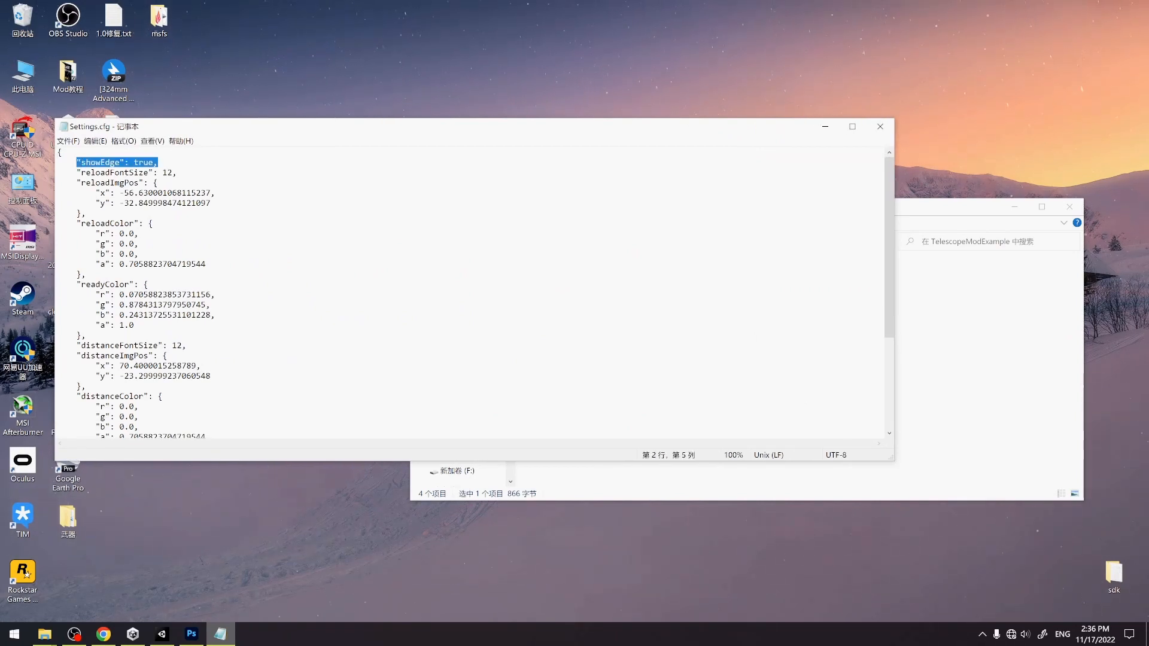
left_click_drag(76, 172, 153, 223)
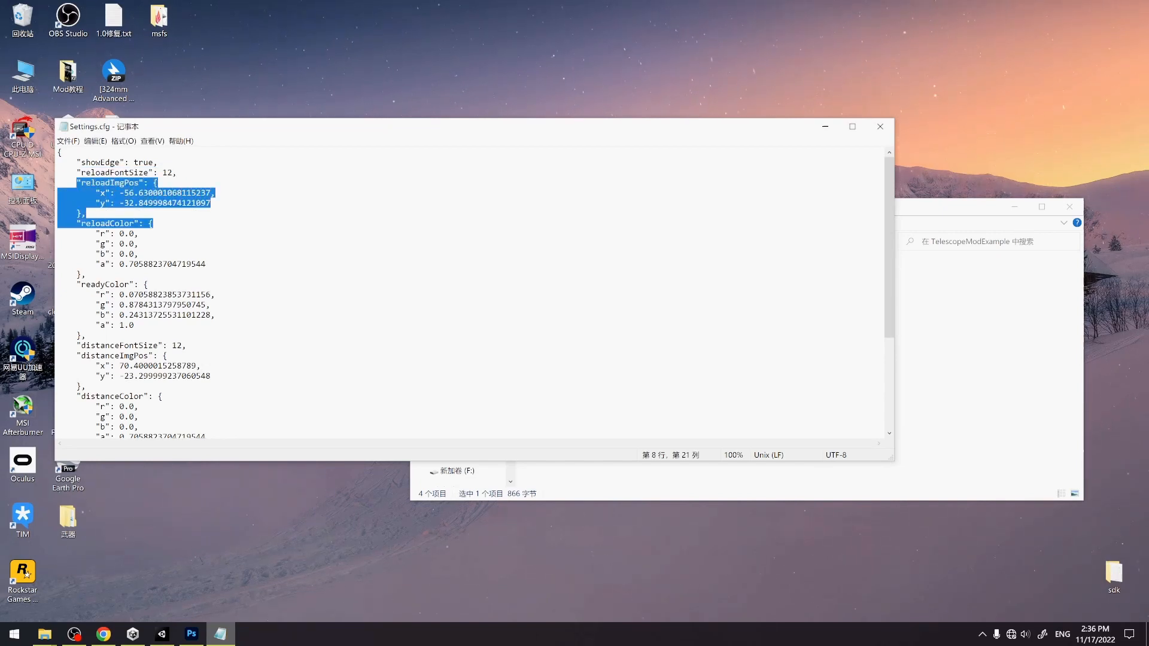
left_click(153, 223)
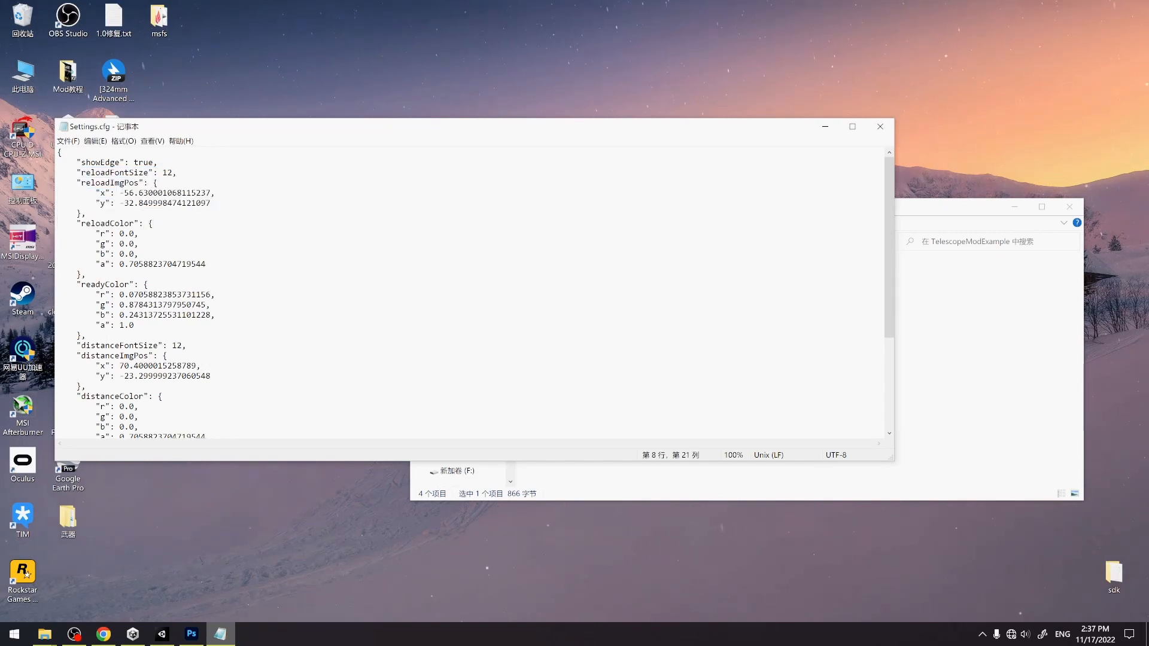
mouse_move(85, 274)
left_mouse_down()
mouse_move(119, 243)
mouse_move(76, 223)
mouse_move(149, 245)
mouse_move(85, 284)
left_mouse_up()
scroll(77, 223, "down", 2)
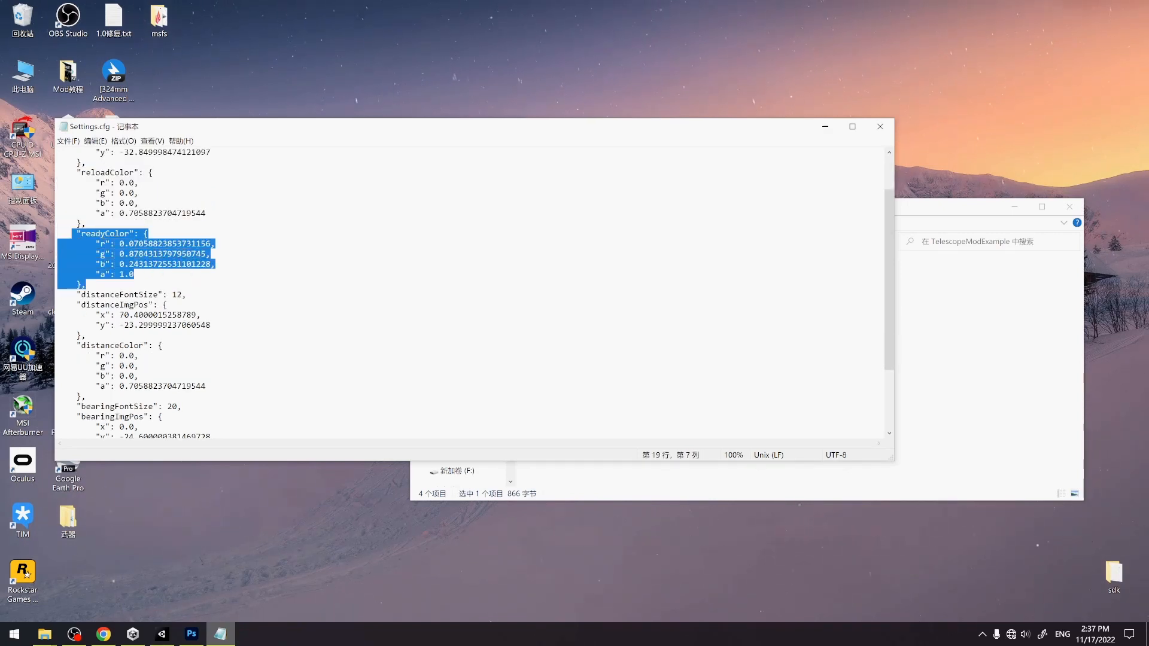
Examine the font size, image position and colour settings for distance and bearing in Settings.cfg.
scroll(472, 293, "down", 3)
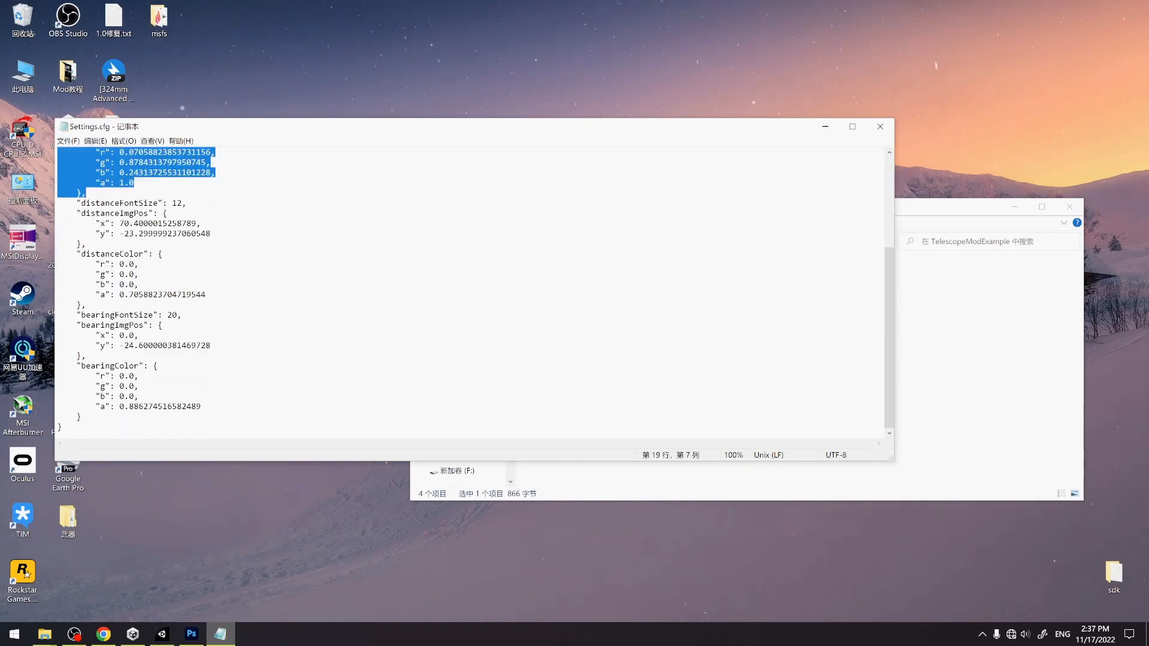
left_click_drag(72, 203, 186, 203)
left_click(187, 203)
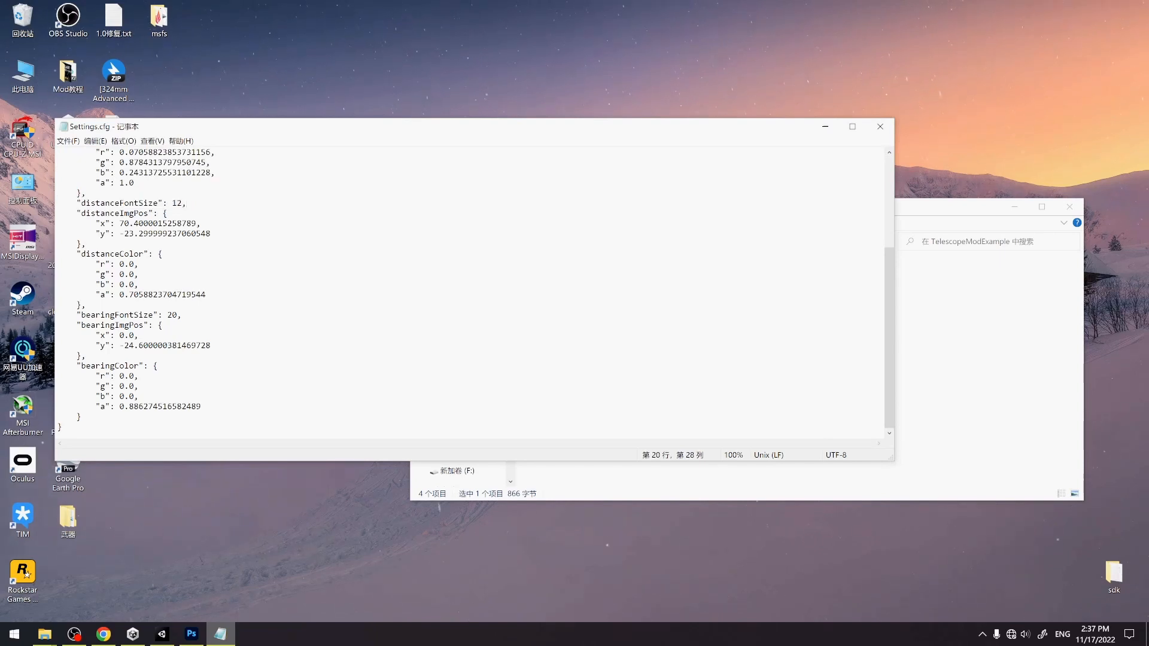
left_click_drag(72, 213, 182, 315)
left_click(84, 244)
left_click(86, 304)
left_click(182, 315)
left_click_drag(77, 325, 66, 430)
left_click(85, 355)
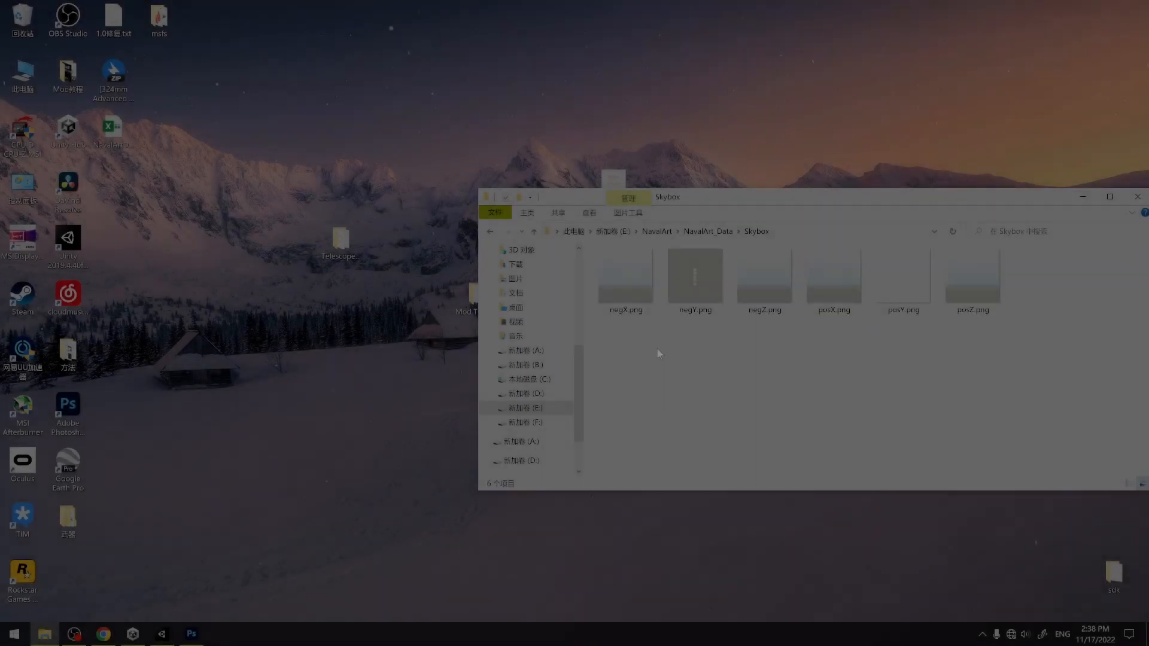
Switch to Unity, rename the mod as SkyboxModExample and set its mod type to Dock.
left_click_drag(723, 200, 744, 364)
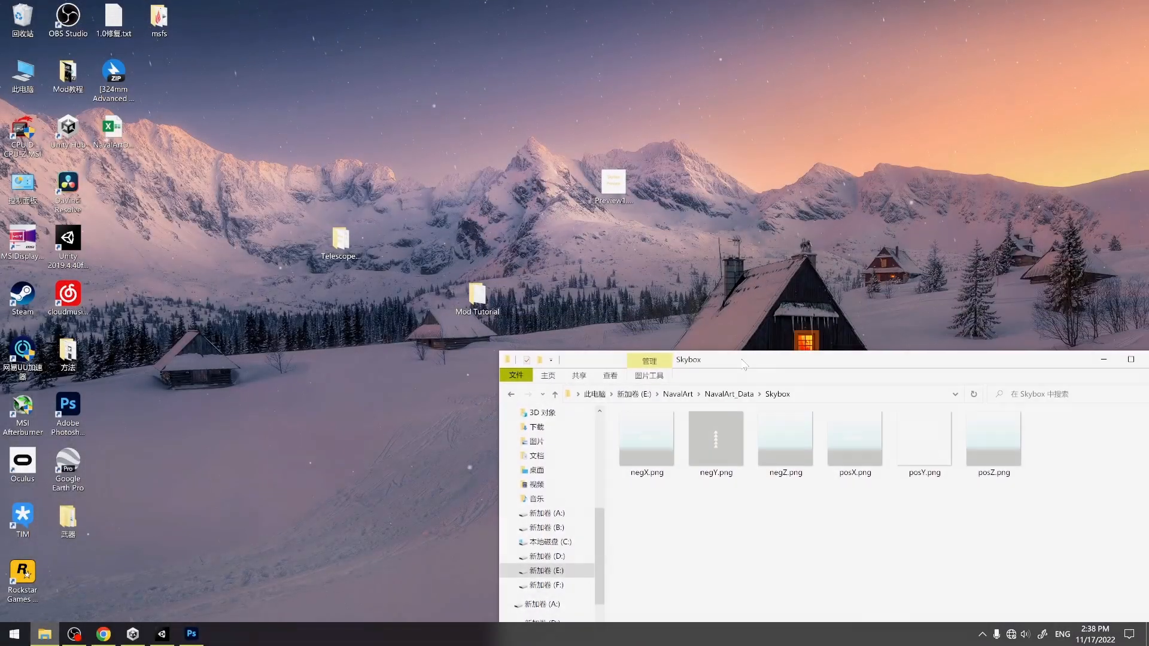
left_click(162, 633)
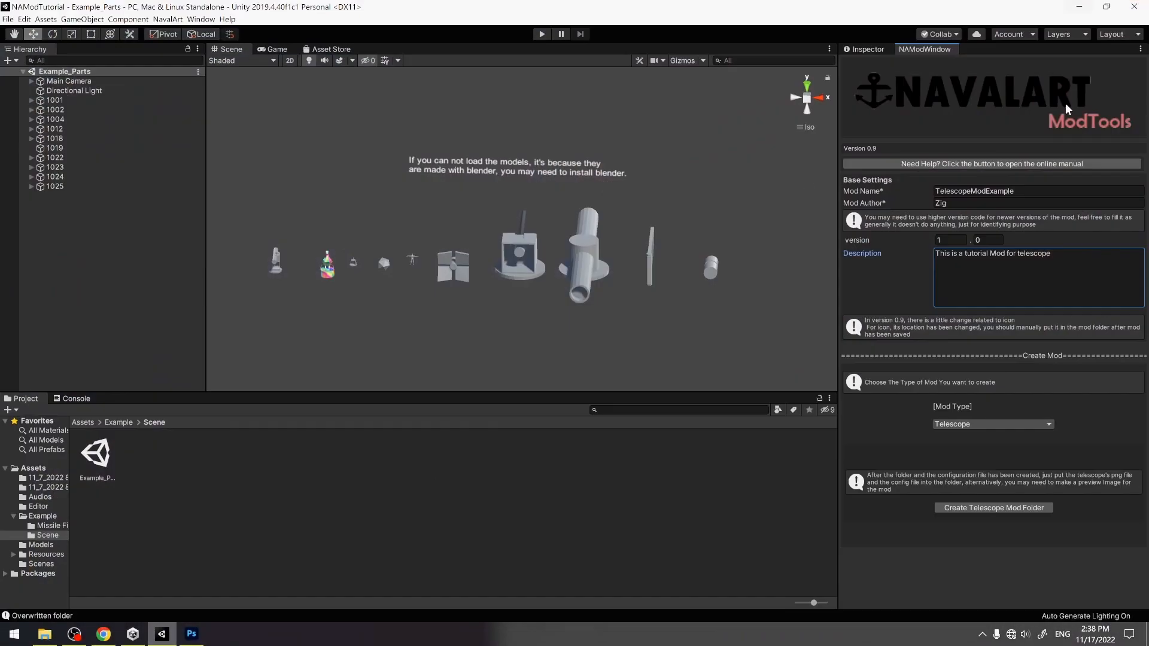
left_click_drag(967, 191, 928, 188)
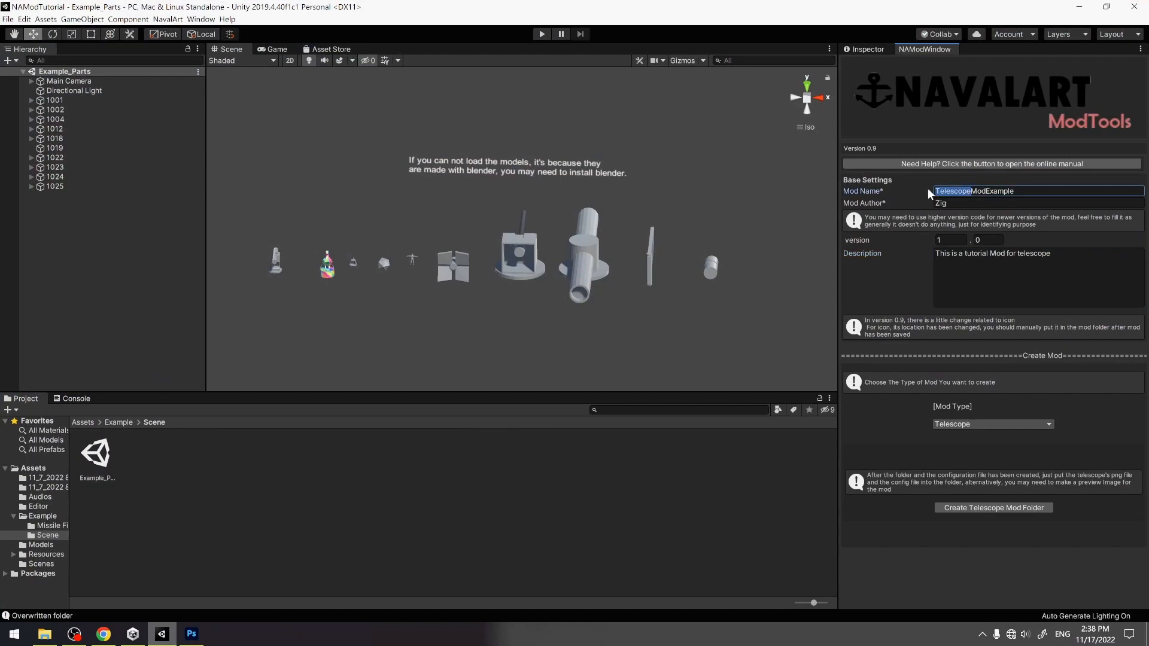
type("Skybox")
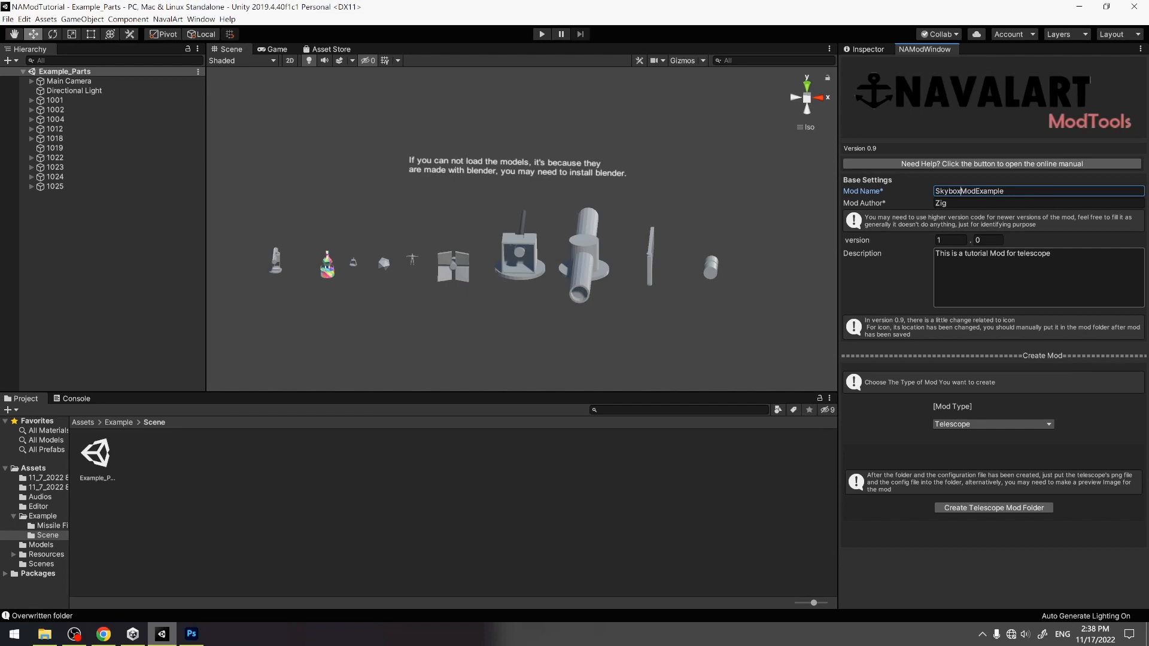
left_click(985, 425)
left_click(967, 459)
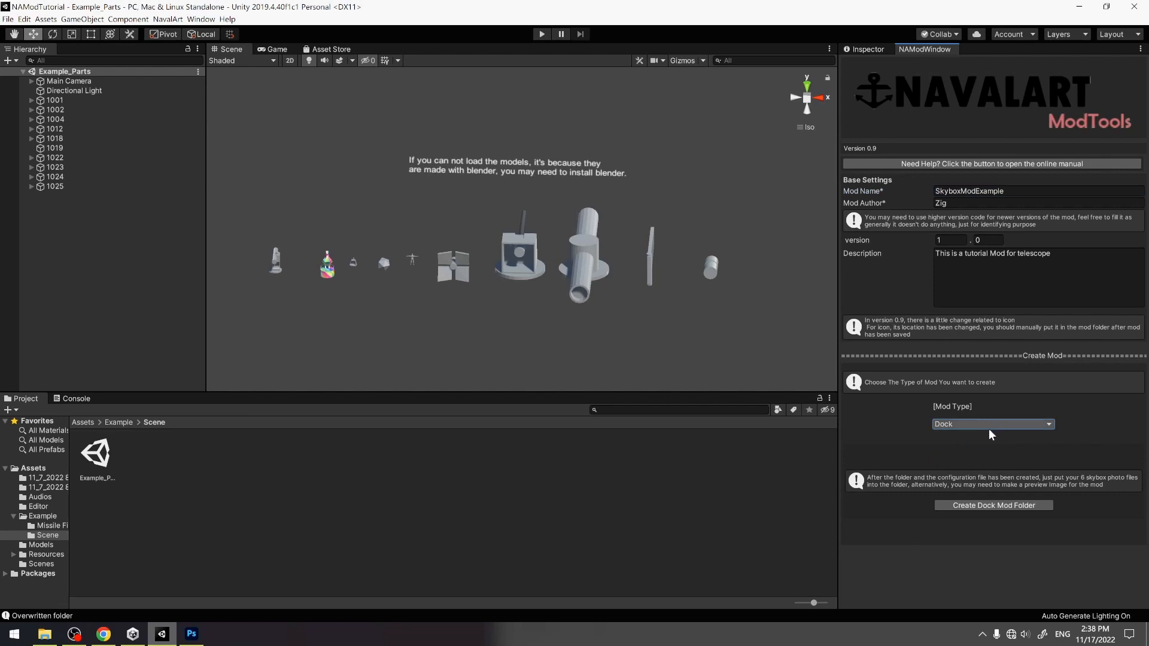
Create the Dock mod folder on the desktop, close its folder window and return to the desktop.
left_click(1007, 505)
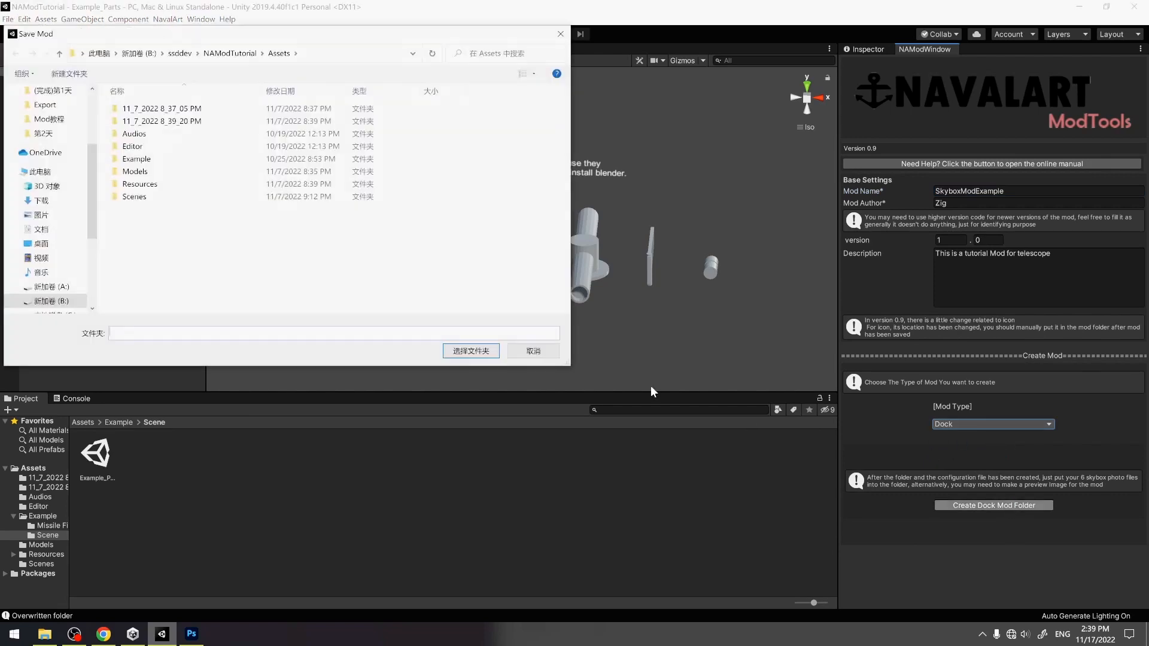
left_click(41, 244)
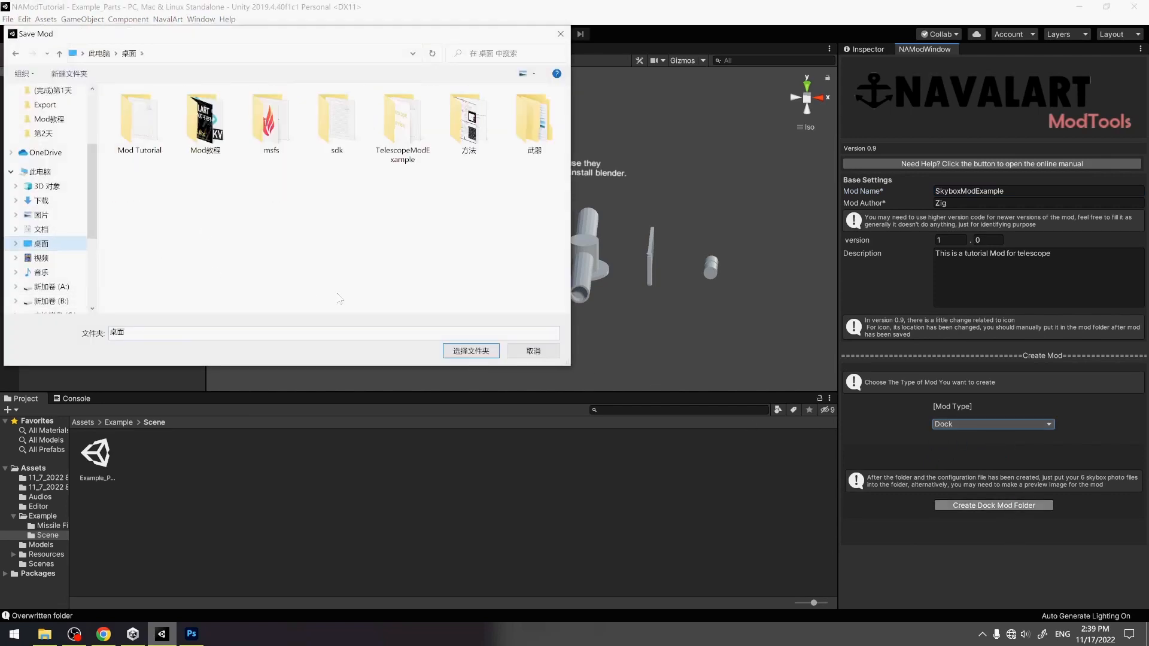
left_click(470, 350)
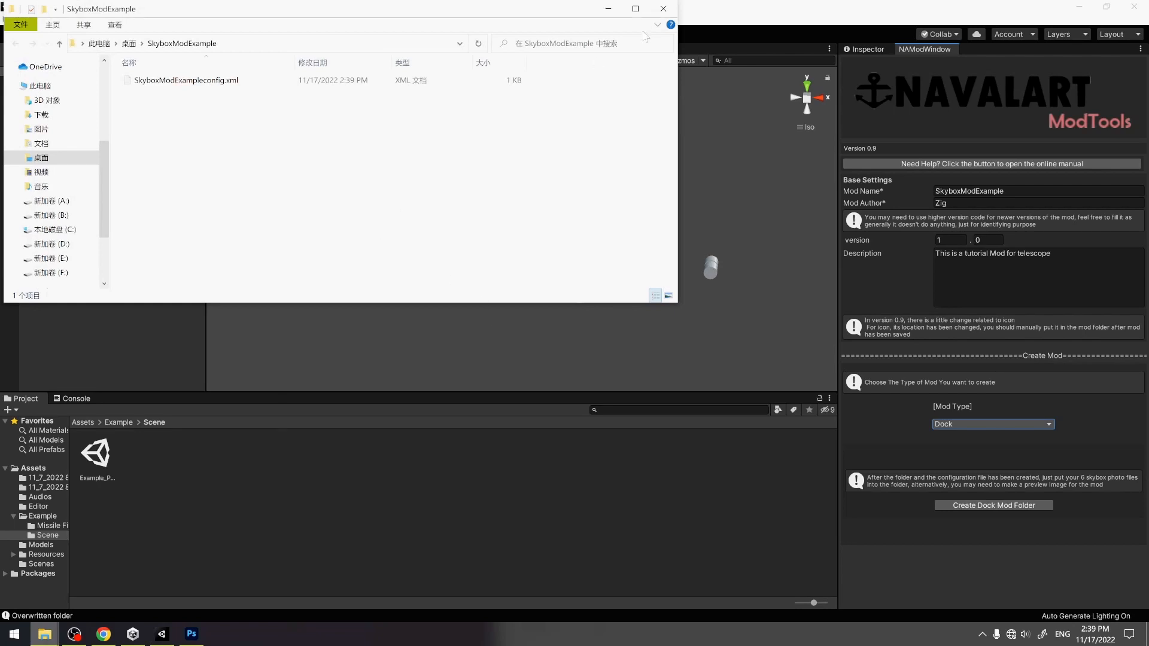
left_click(670, 9)
left_click(1079, 7)
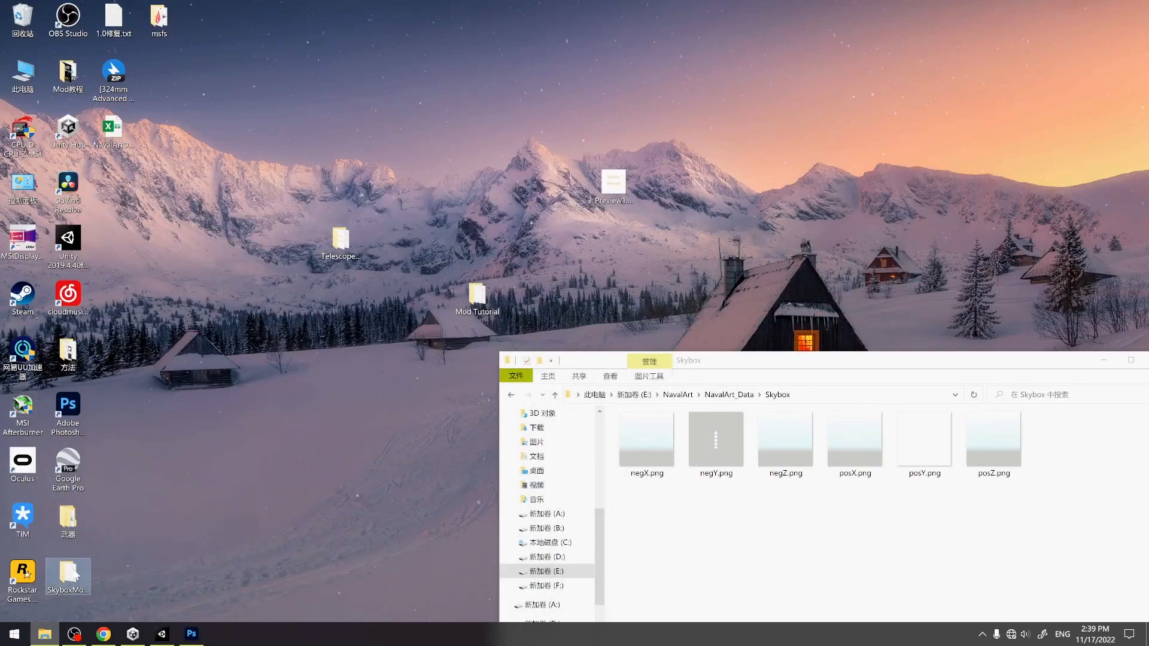
Place the SkyboxModExample folder below the telescope mod folder on the desktop and check its contents.
left_click_drag(67, 575, 359, 287)
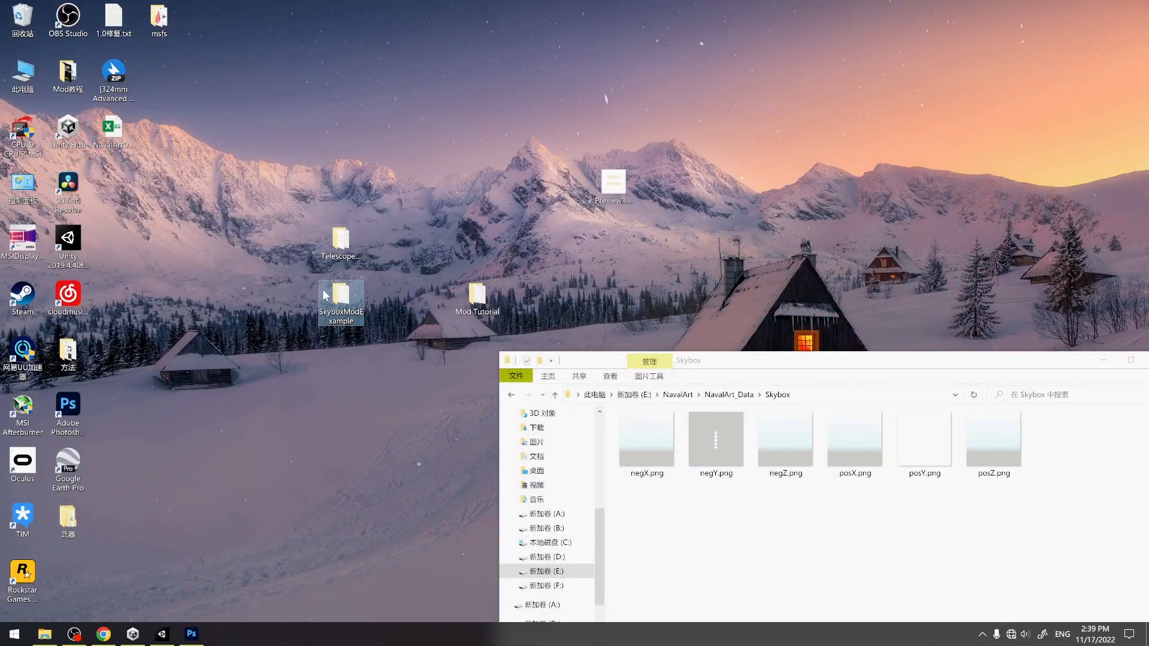
double_click(343, 299)
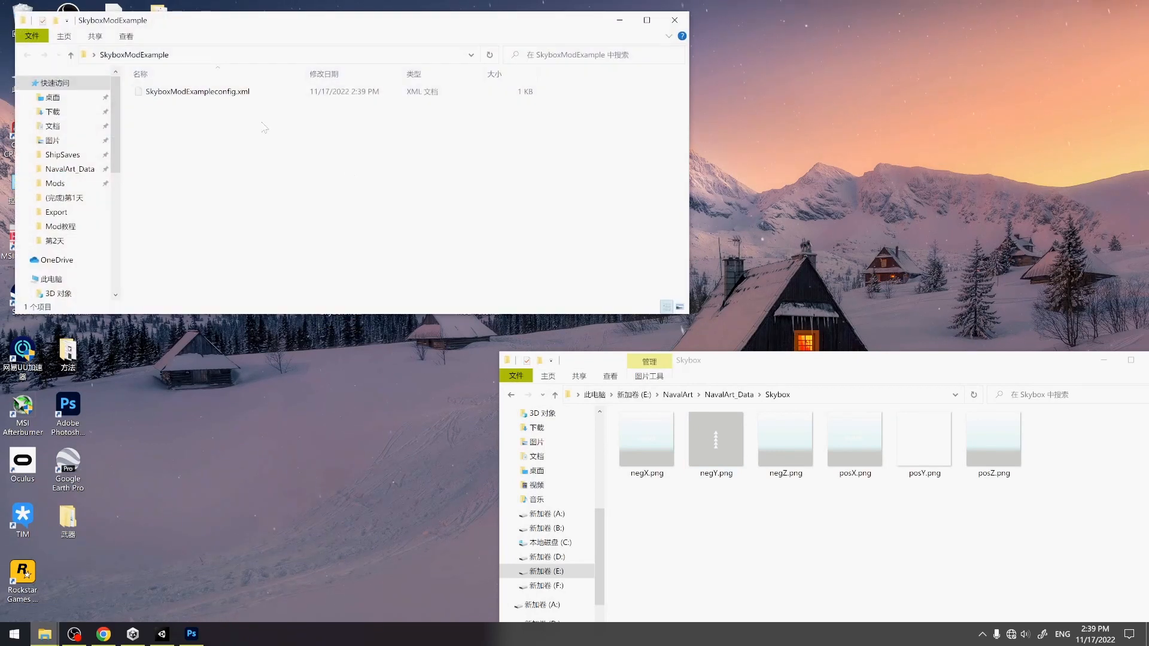
left_click(669, 22)
Rename the desktop's preview image as Preview and move it into the SkyboxModExample folder.
left_click(631, 203)
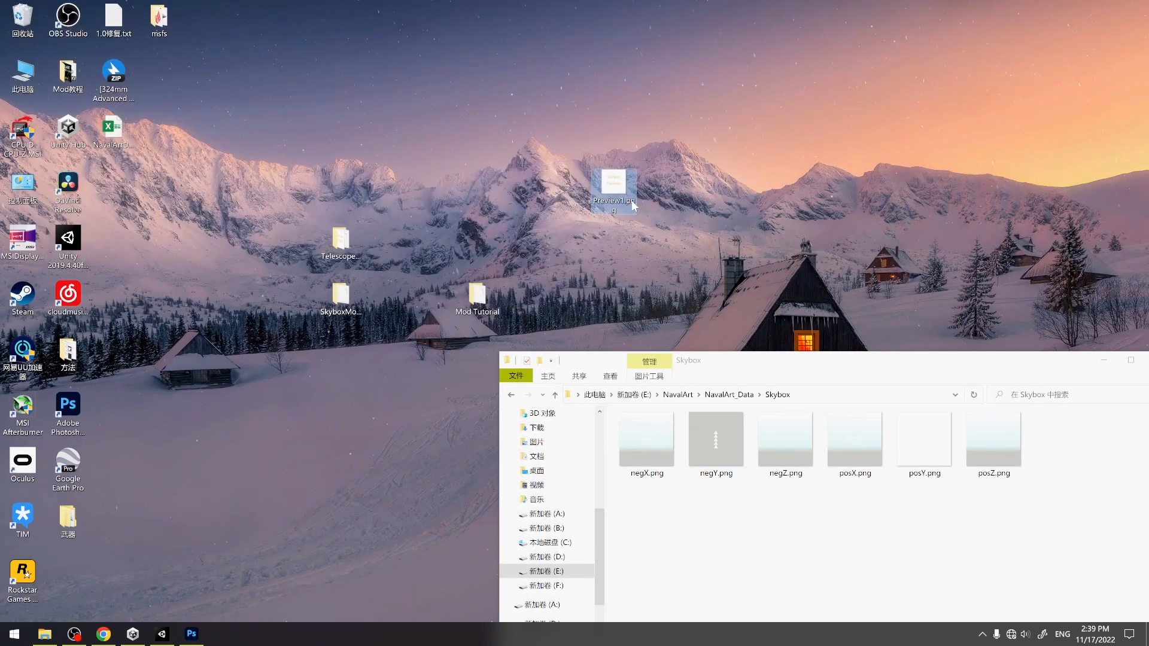
type("Preview")
key("Return")
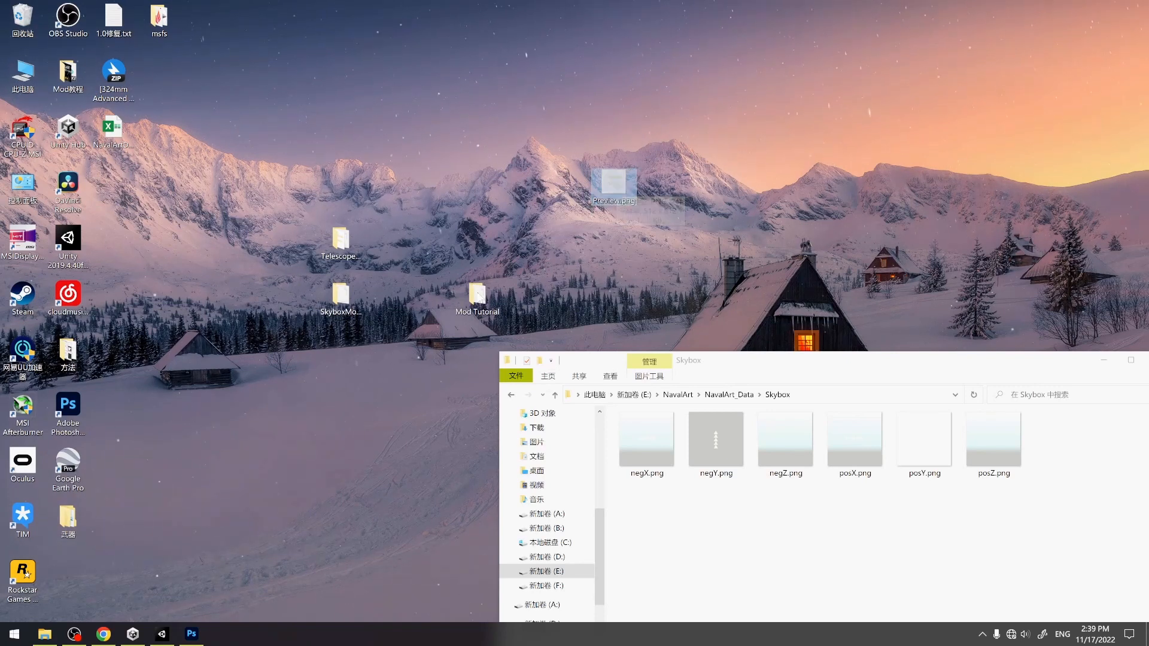
double_click(340, 295)
key("ctrl+v")
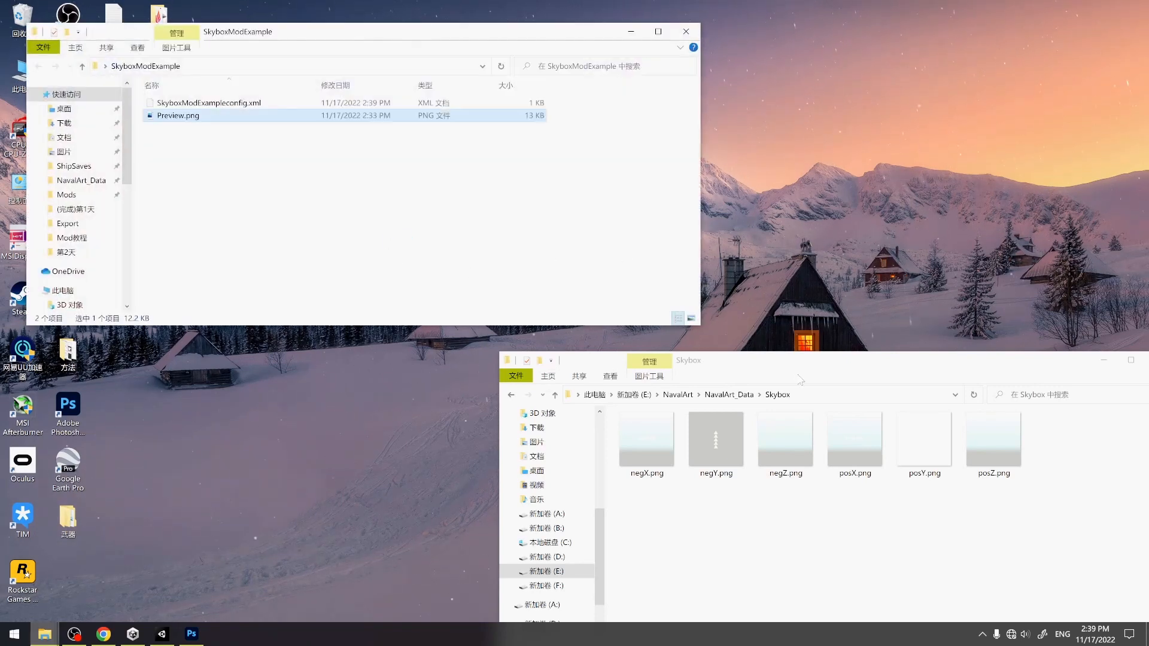
Copy all six images from NavalArt's Skybox folder into SkyboxModExample and close the Skybox folder.
left_click_drag(793, 363, 689, 196)
left_click_drag(950, 329, 520, 261)
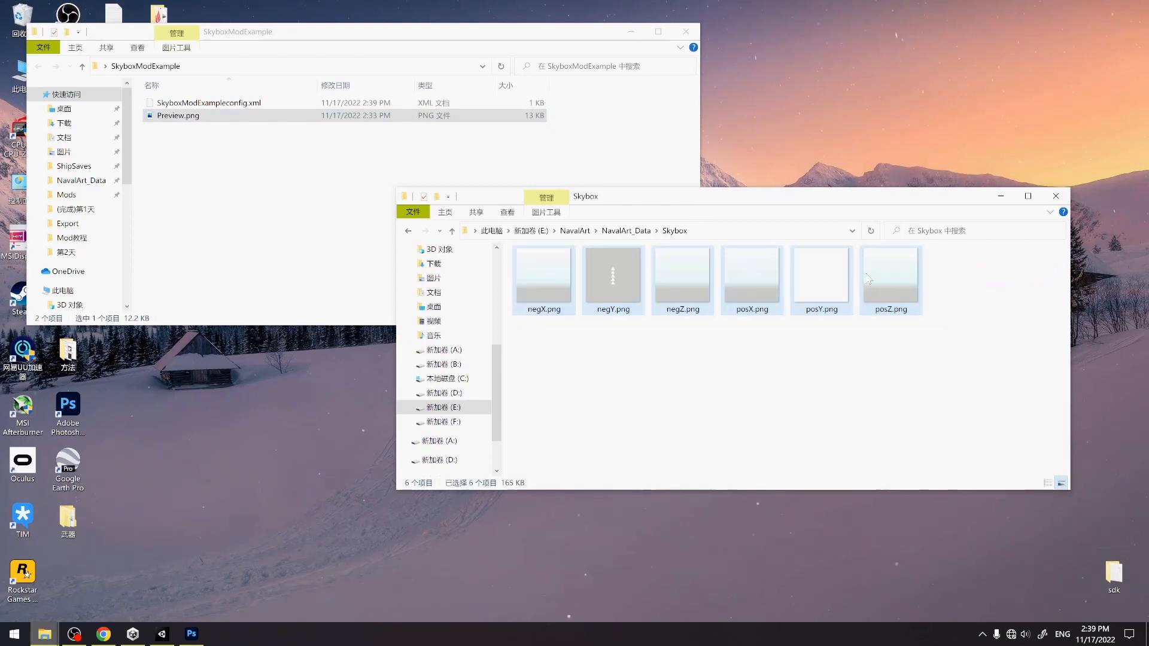
left_click(183, 198)
key("ctrl+v")
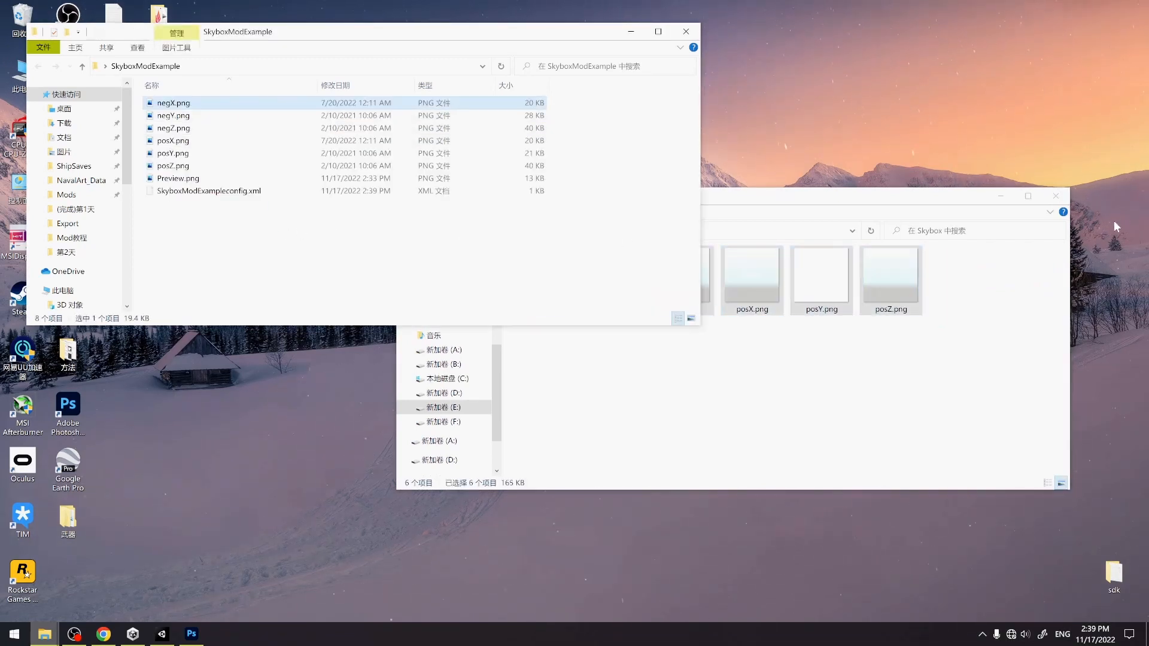
left_click(1056, 196)
Display the SkyboxModExample folder's files as large icons and refresh the listing.
left_click_drag(435, 37, 914, 133)
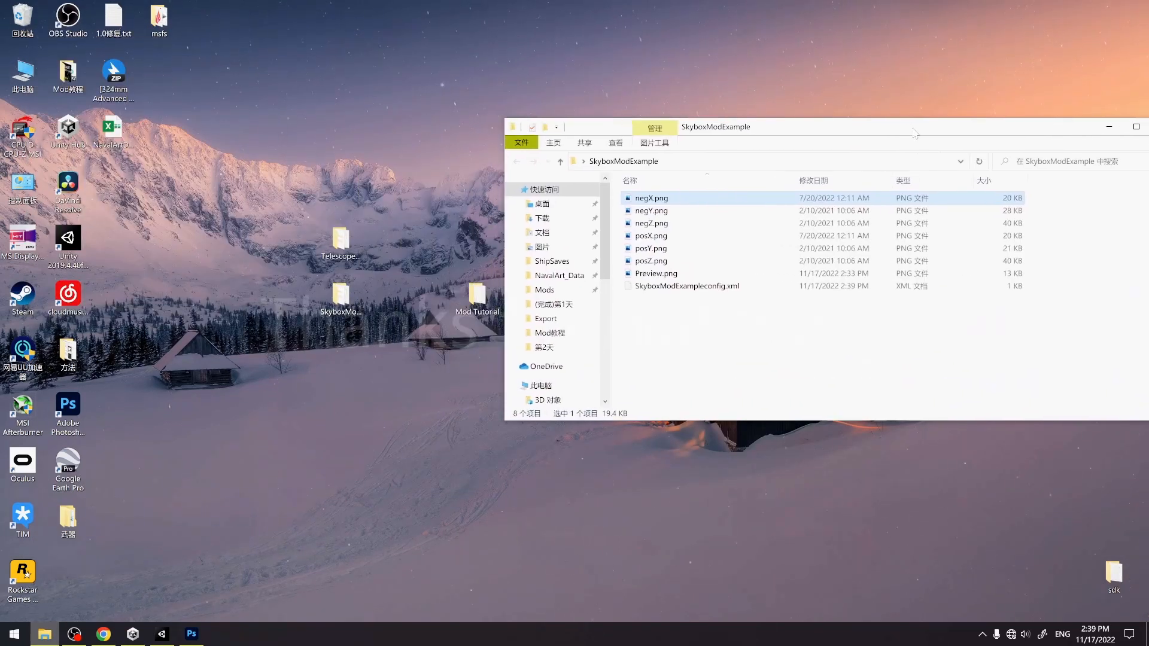
right_click(736, 344)
left_click(676, 408)
right_click(662, 320)
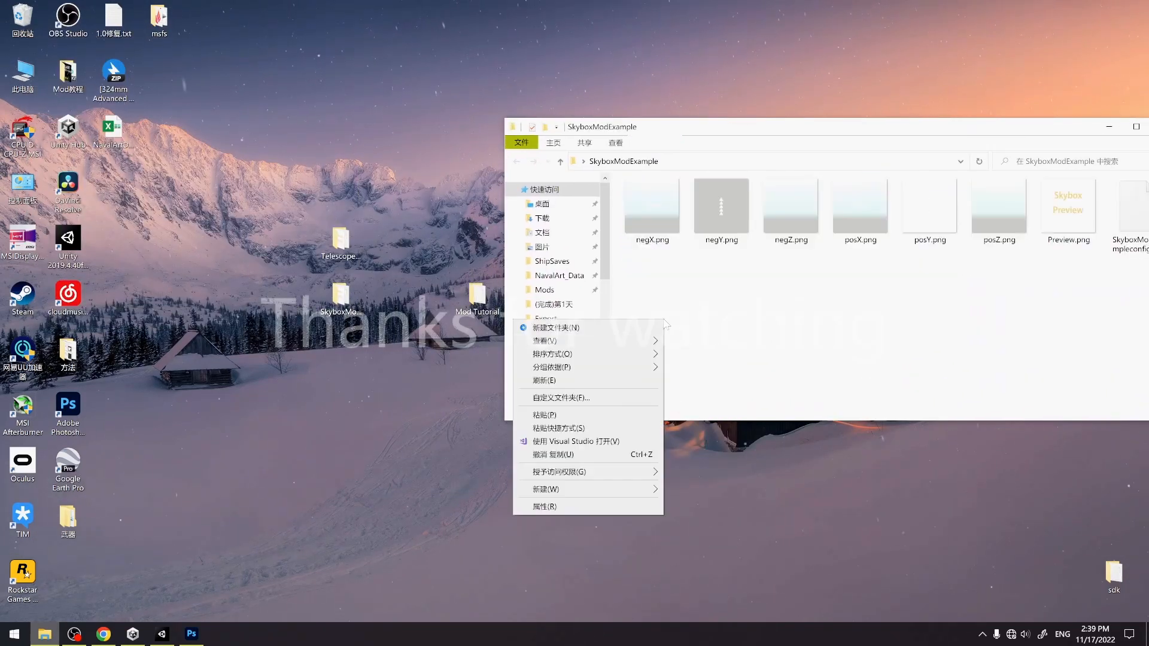
left_click(610, 383)
Look over the six skybox images, Preview.png and the config XML file in the SkyboxModExample folder.
left_click_drag(767, 128, 644, 110)
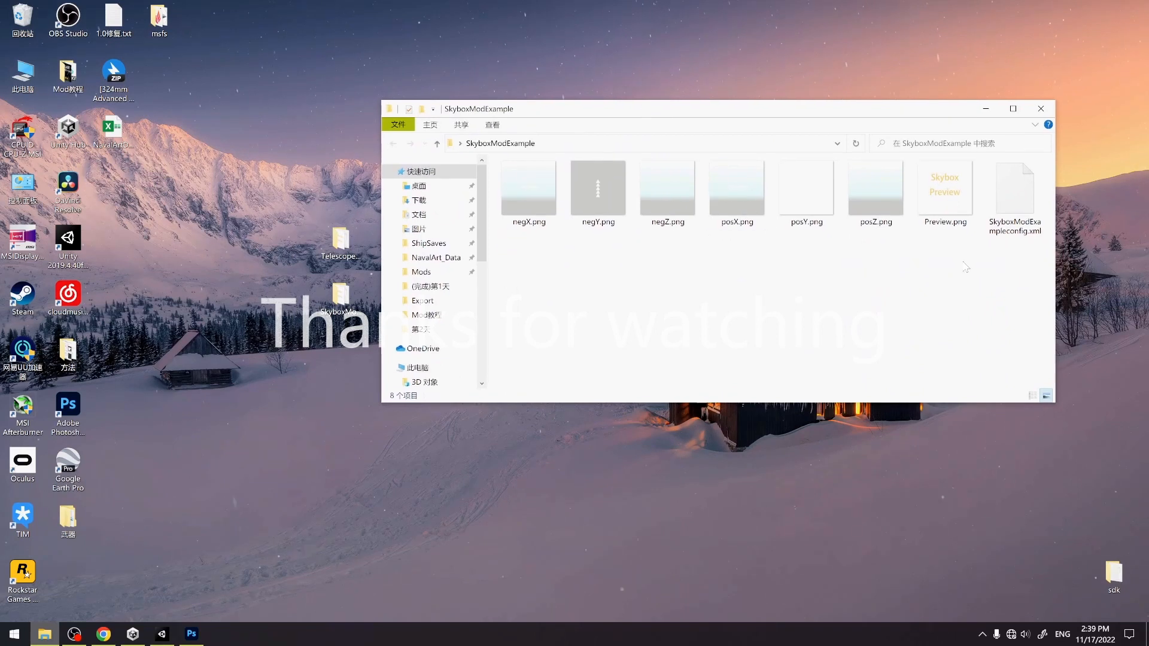
left_click_drag(1024, 263, 488, 167)
left_click(839, 210)
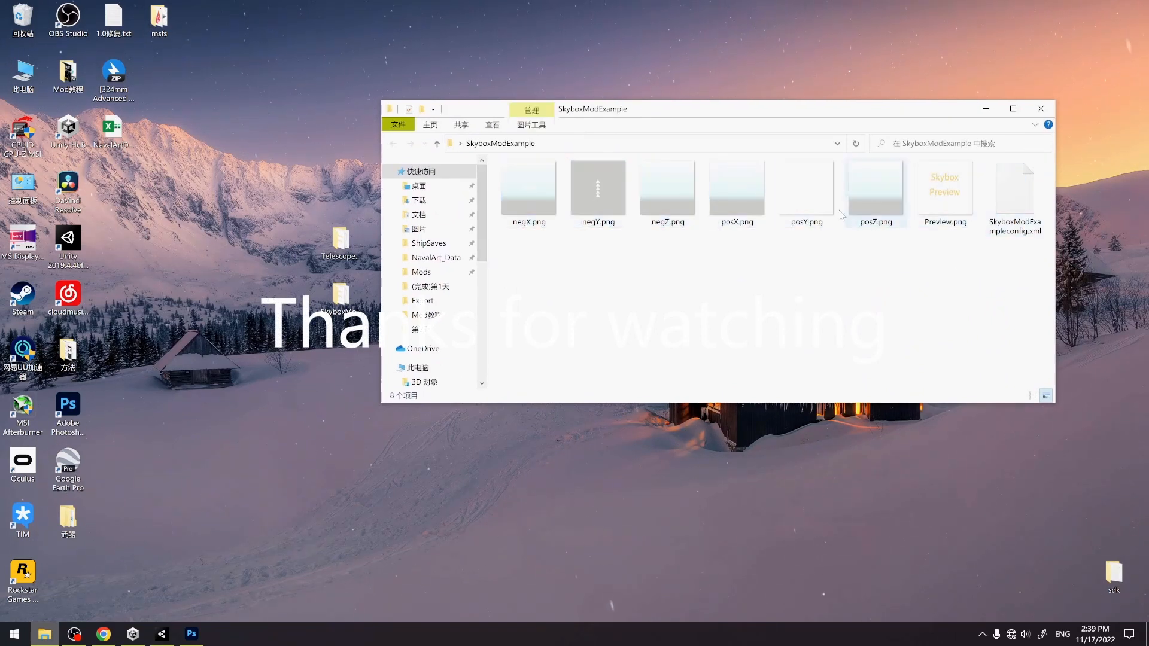
left_click_drag(614, 113, 582, 144)
left_click_drag(984, 307, 515, 202)
left_click(756, 313)
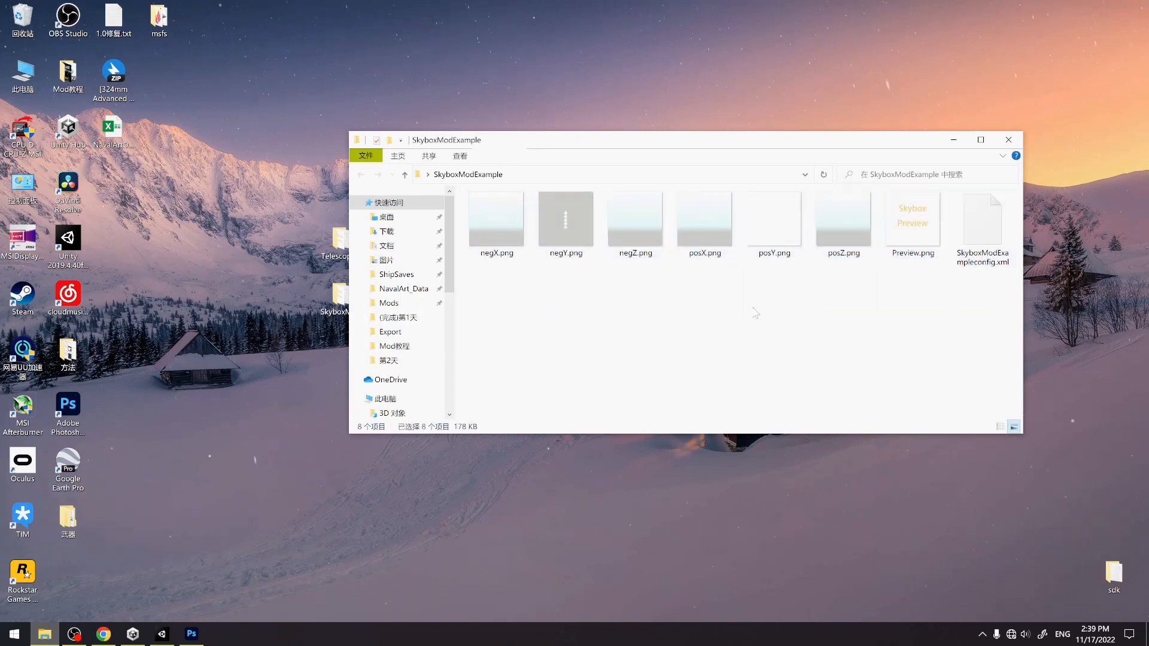